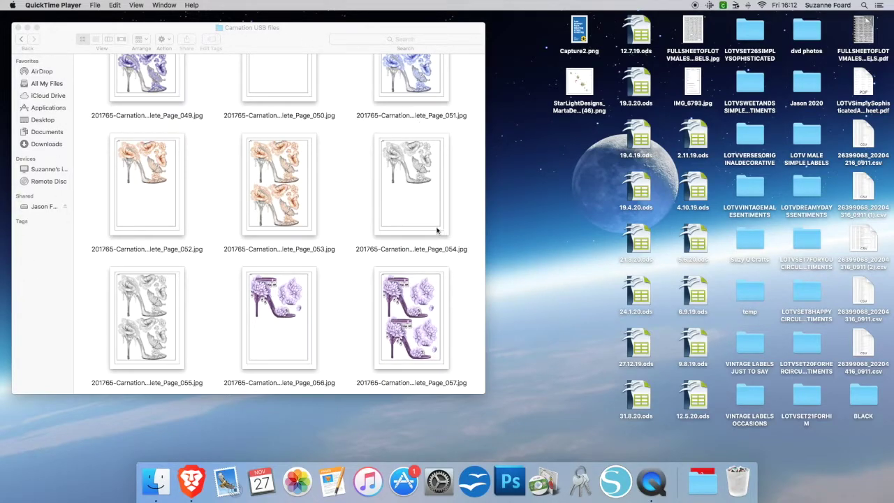
# Launch Silhouette Studio from the Dock.
pyautogui.scroll(-5, 323, 212)
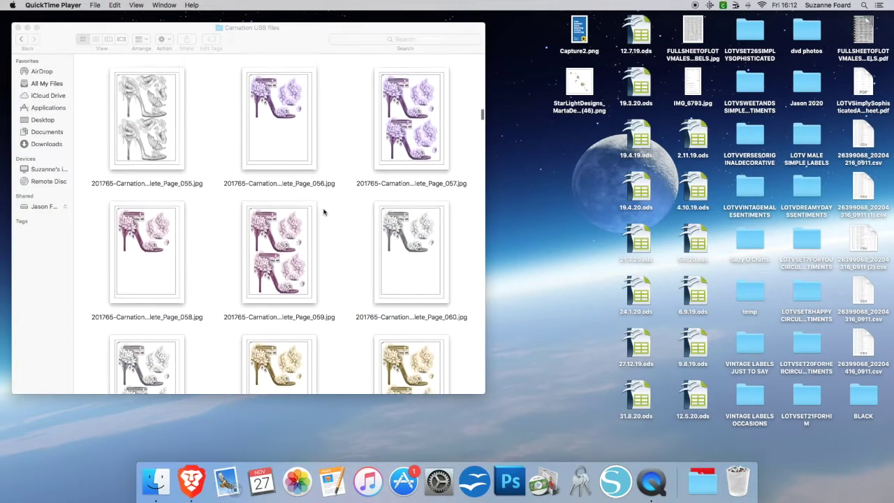
pyautogui.scroll(-4, 323, 212)
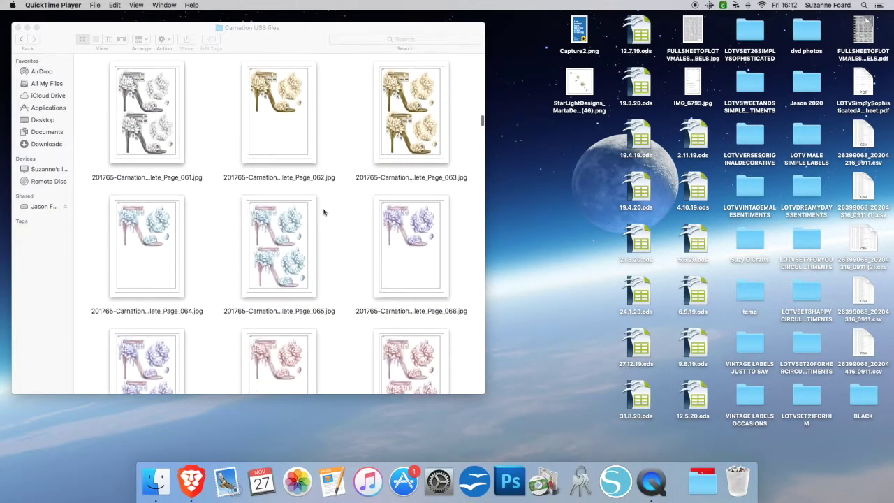
pyautogui.scroll(6, 323, 212)
pyautogui.scroll(3, 323, 211)
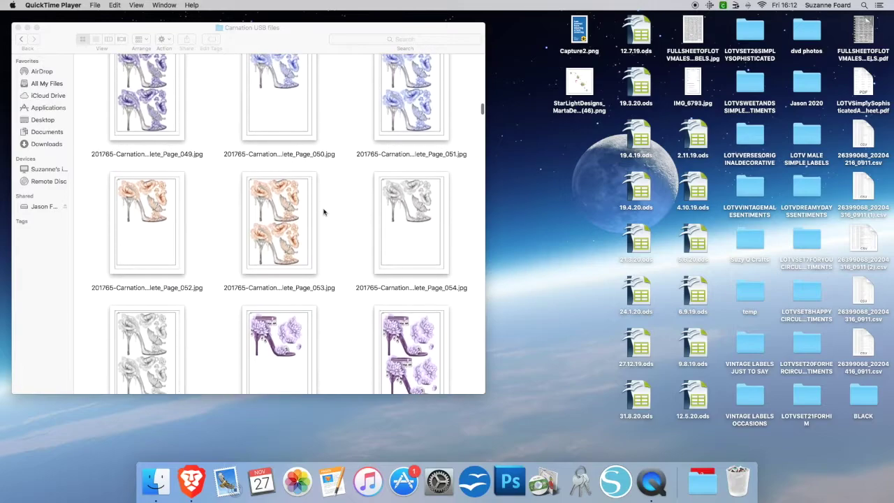
pyautogui.scroll(1, 323, 212)
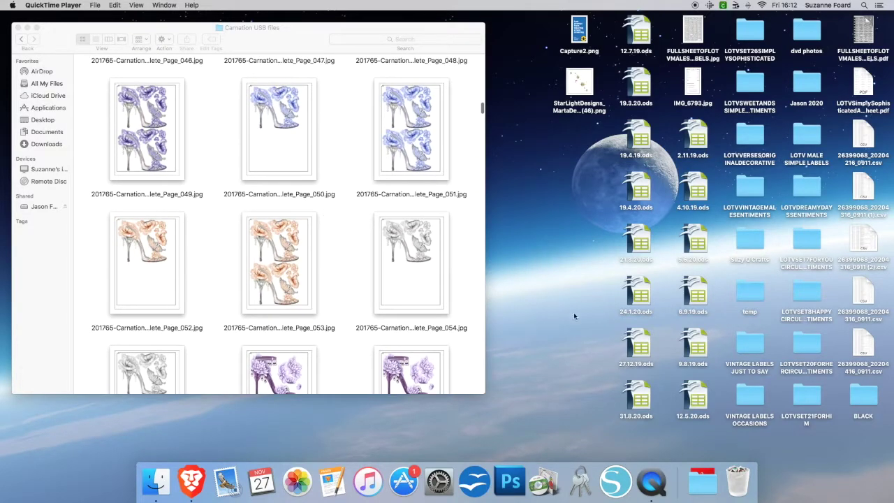
pyautogui.click(616, 476)
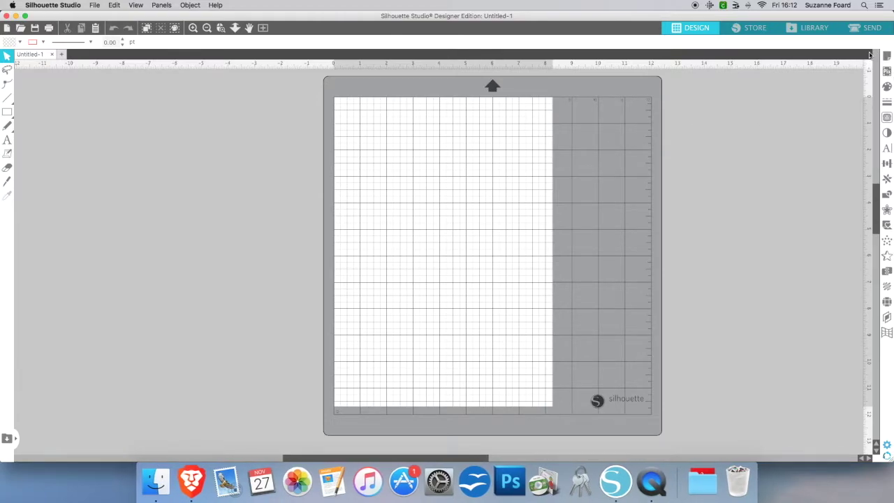
pyautogui.click(887, 58)
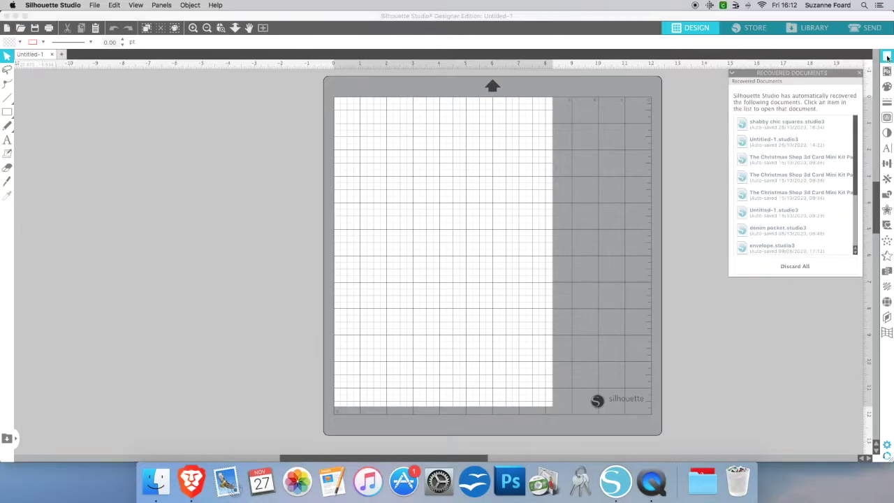
# Set the page's media size to A4 (8.268 × 11.693 in) in Page Setup.
pyautogui.click(859, 72)
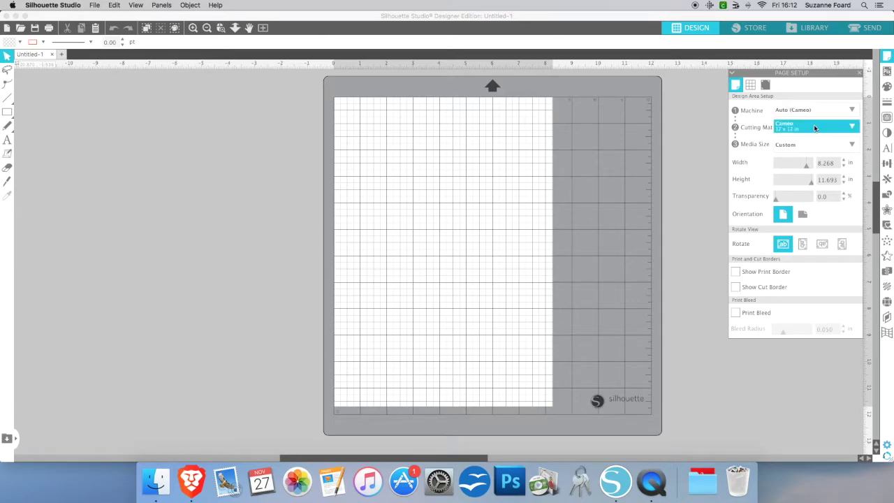
pyautogui.click(852, 145)
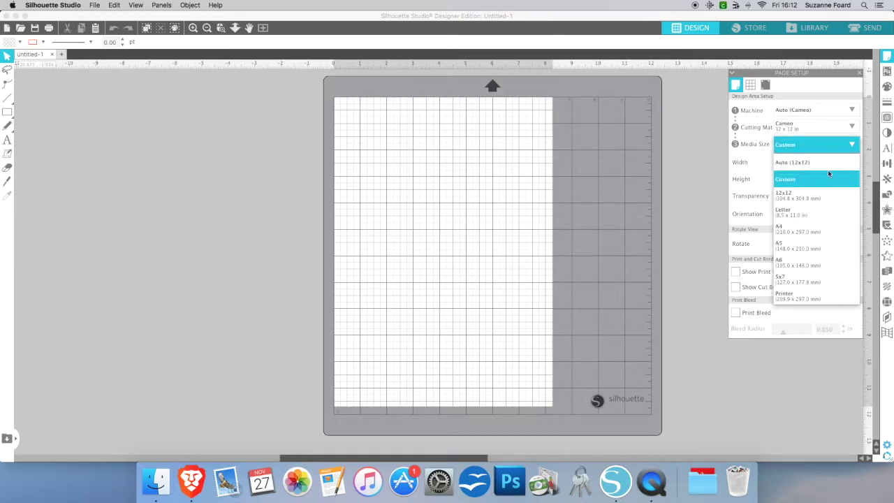
pyautogui.click(795, 230)
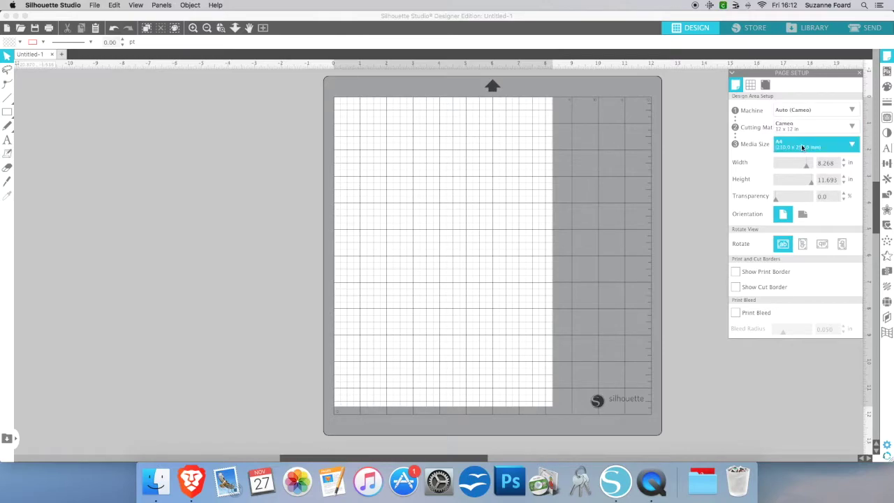
pyautogui.click(859, 74)
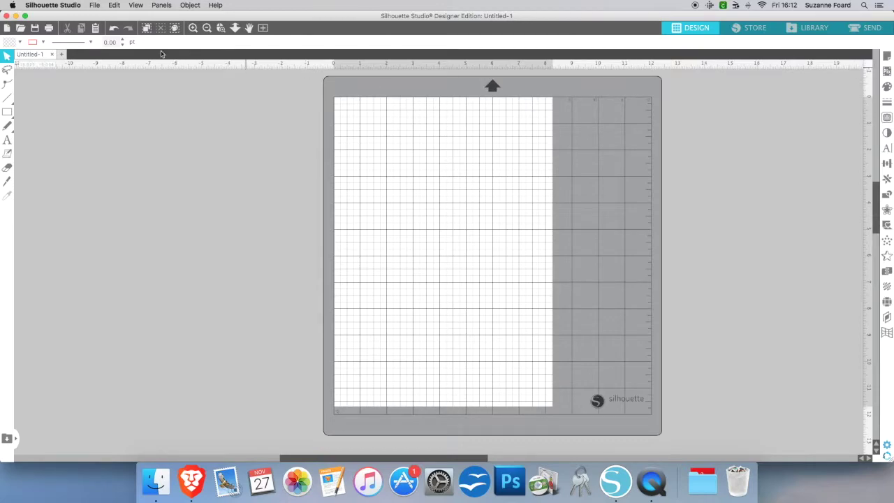
# Show the print border and cut border, and bring up the Registration Marks settings.
pyautogui.click(135, 5)
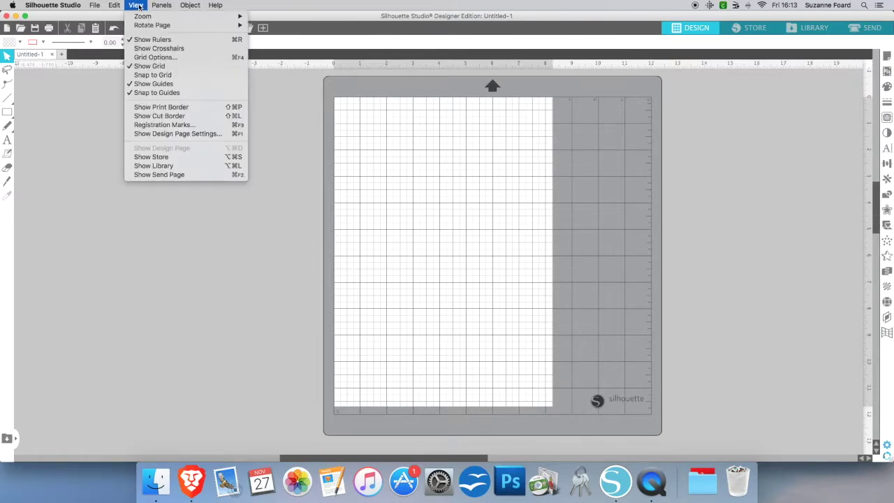
pyautogui.click(149, 109)
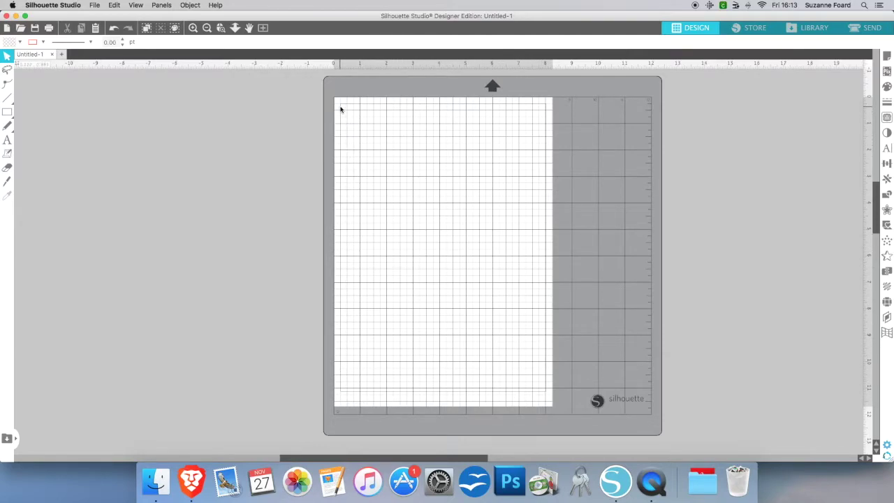
pyautogui.click(136, 6)
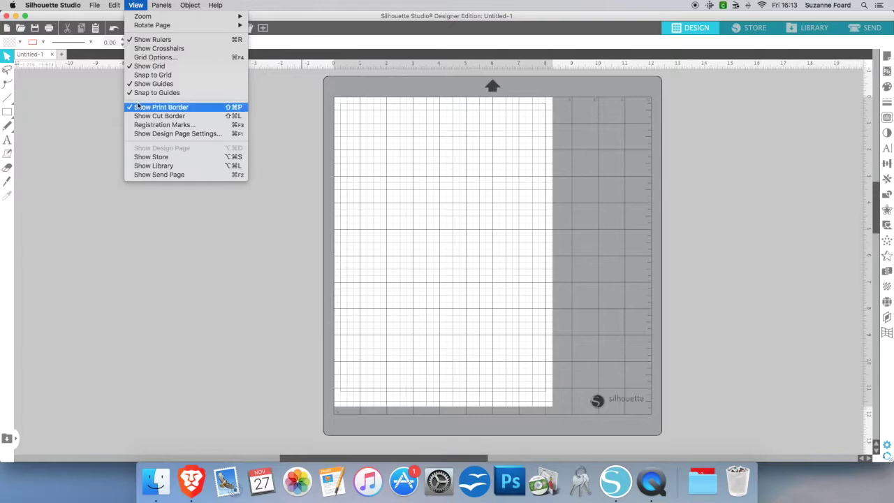
pyautogui.click(140, 117)
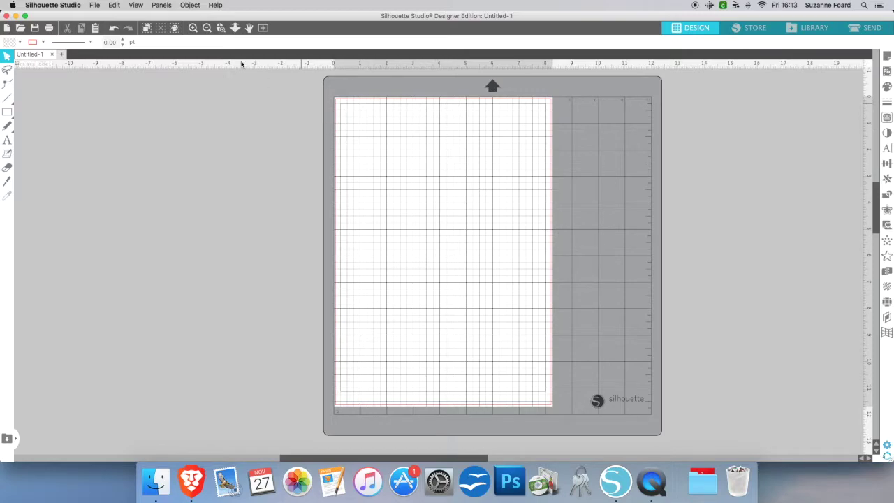
pyautogui.click(136, 4)
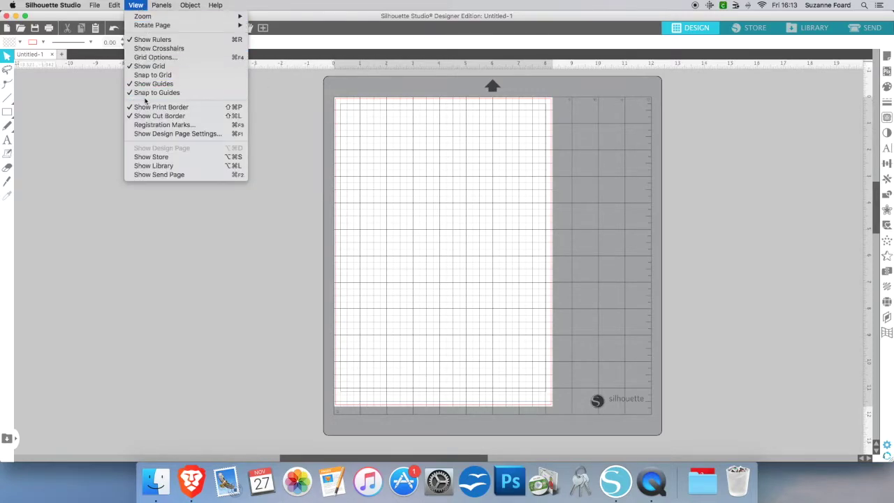
pyautogui.click(147, 125)
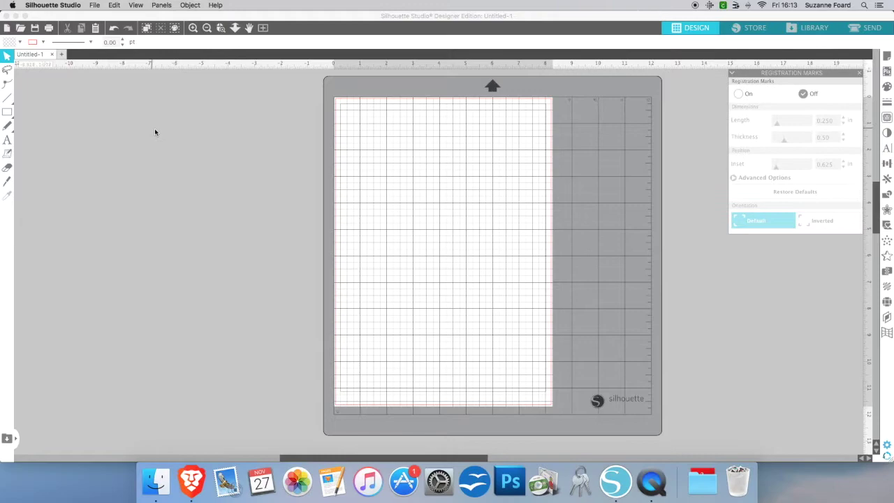
# Switch registration marks On, keeping length 0.250, thickness 0.50 and inset 0.625.
pyautogui.click(739, 95)
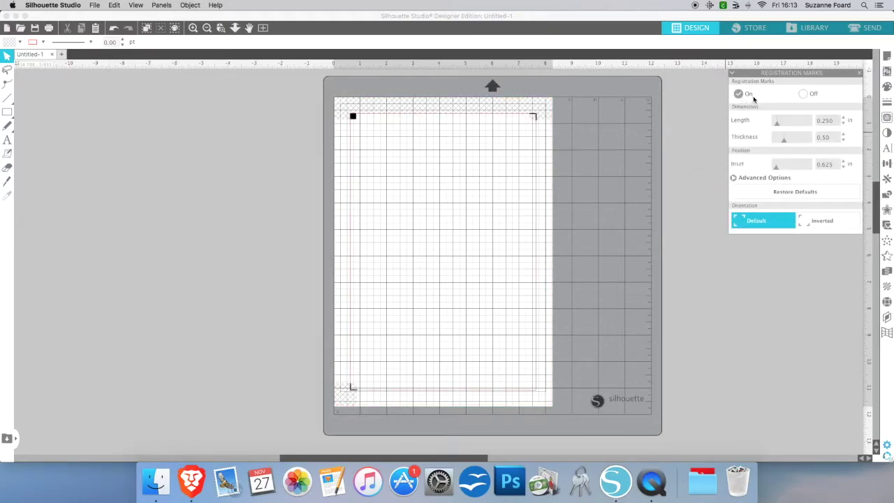
pyautogui.scroll(1, 377, 370)
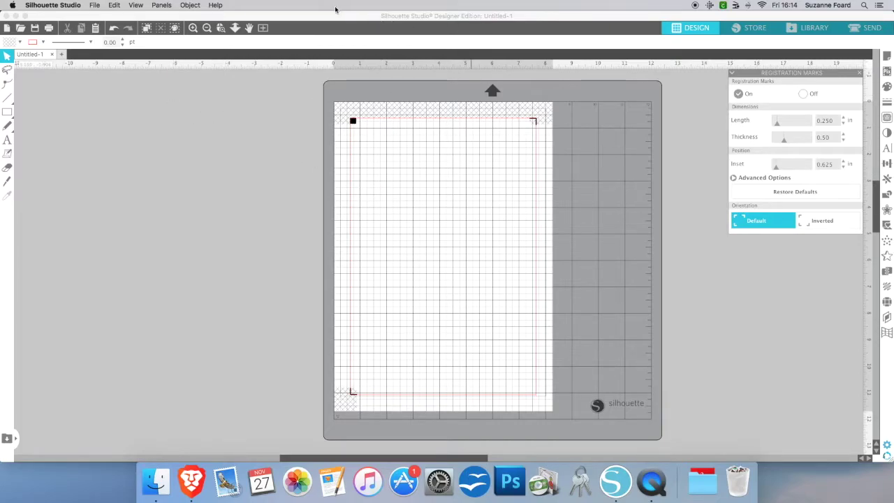
# Move Silhouette Studio aside and bring the Finder window forward beside it.
pyautogui.moveTo(329, 15); pyautogui.dragTo(480, 15)
pyautogui.click(137, 28)
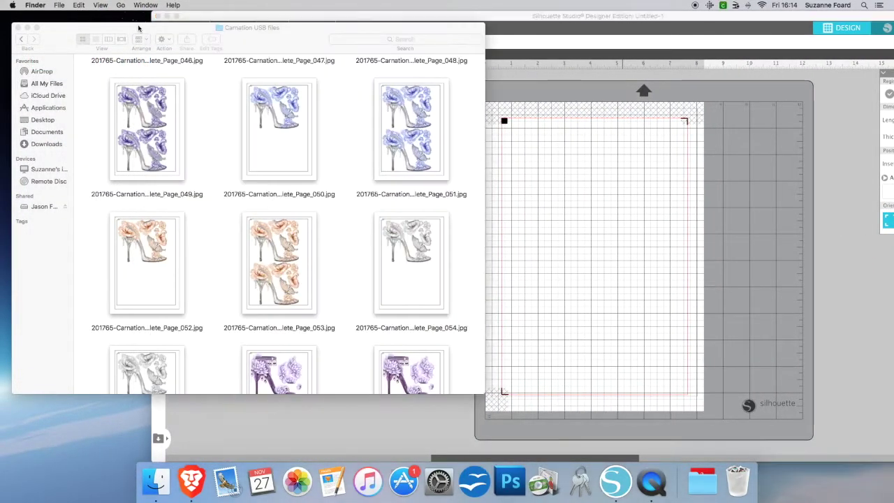
pyautogui.moveTo(424, 34); pyautogui.dragTo(321, 55)
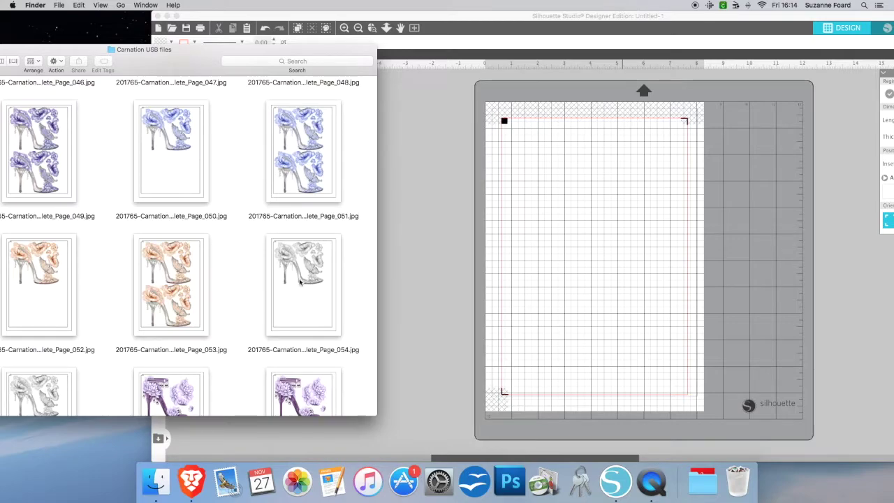
# Drag the grey carnation shoe Page_054 JPG from Finder onto the A4 page.
pyautogui.moveTo(304, 280); pyautogui.dragTo(596, 275)
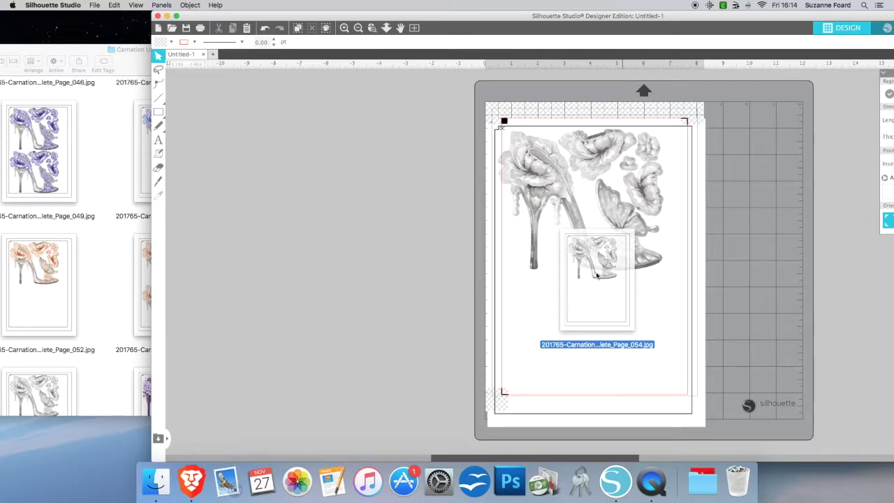
pyautogui.moveTo(597, 275); pyautogui.dragTo(611, 279)
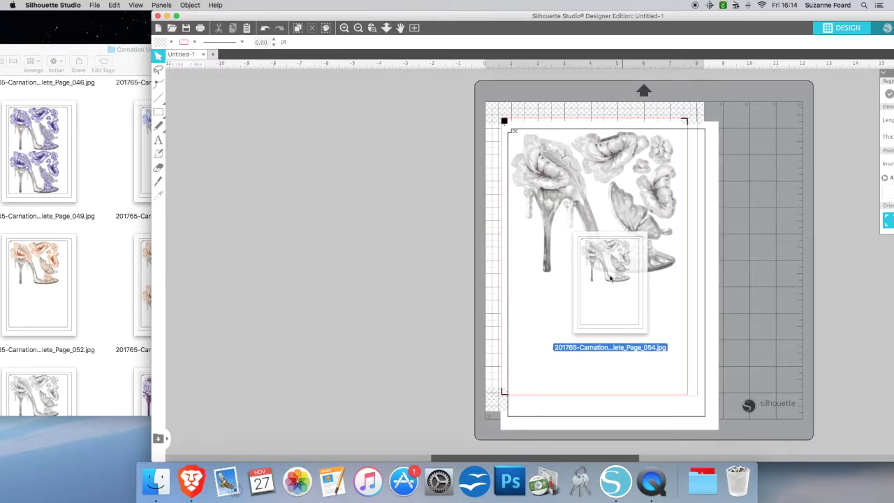
pyautogui.moveTo(610, 279); pyautogui.dragTo(610, 279)
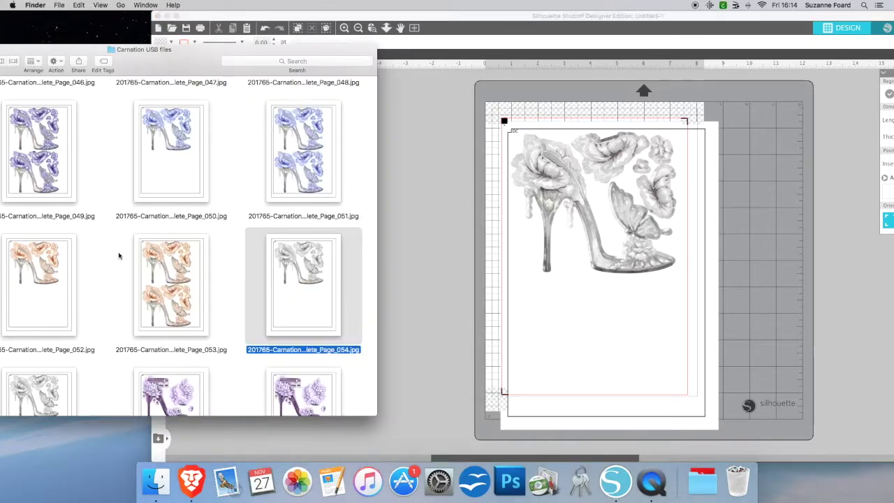
pyautogui.scroll(-10, 230, 291)
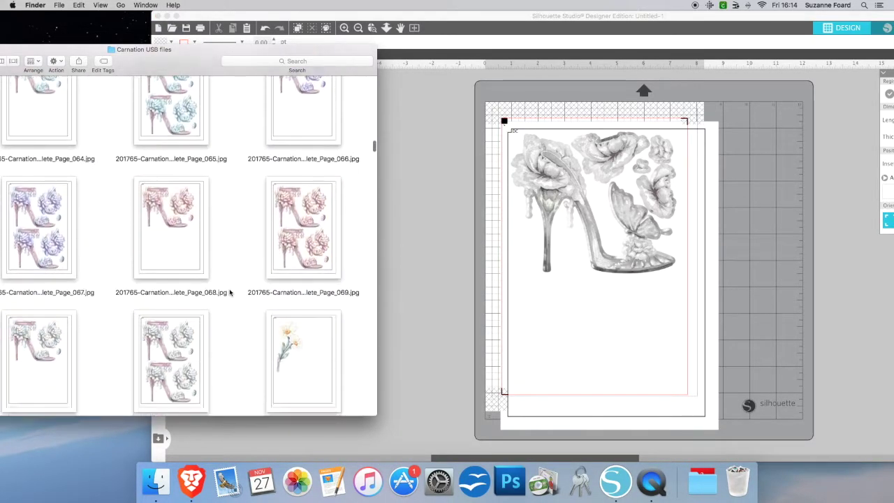
pyautogui.scroll(-12, 229, 292)
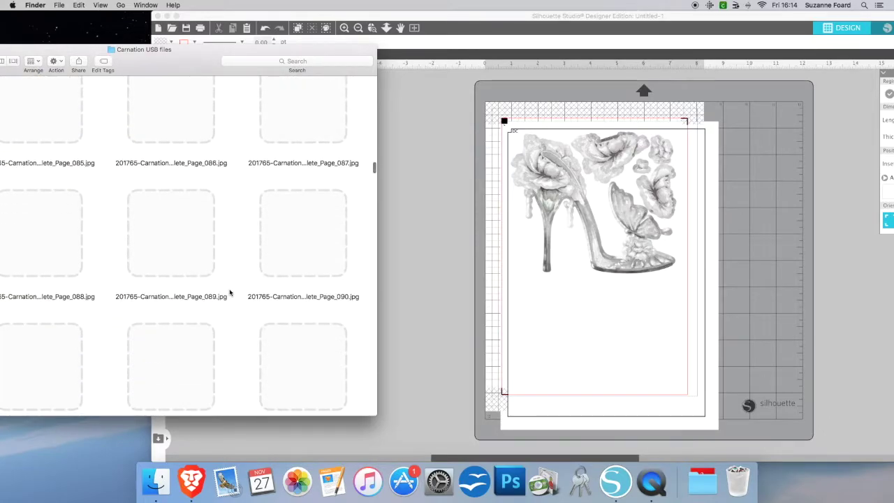
pyautogui.scroll(-20, 230, 292)
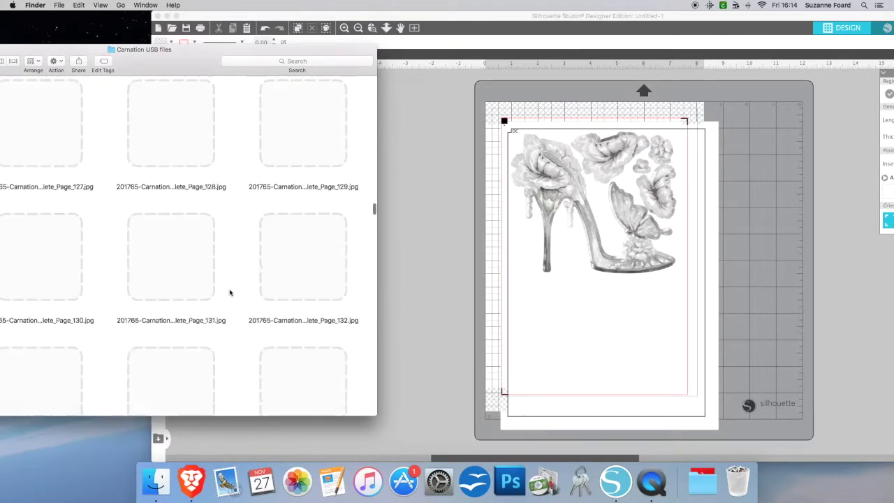
pyautogui.scroll(-20, 230, 292)
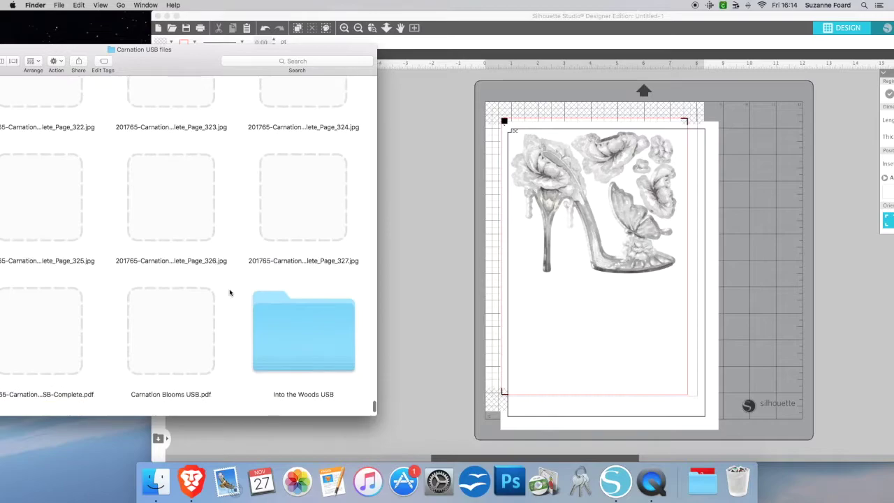
pyautogui.scroll(-5, 230, 292)
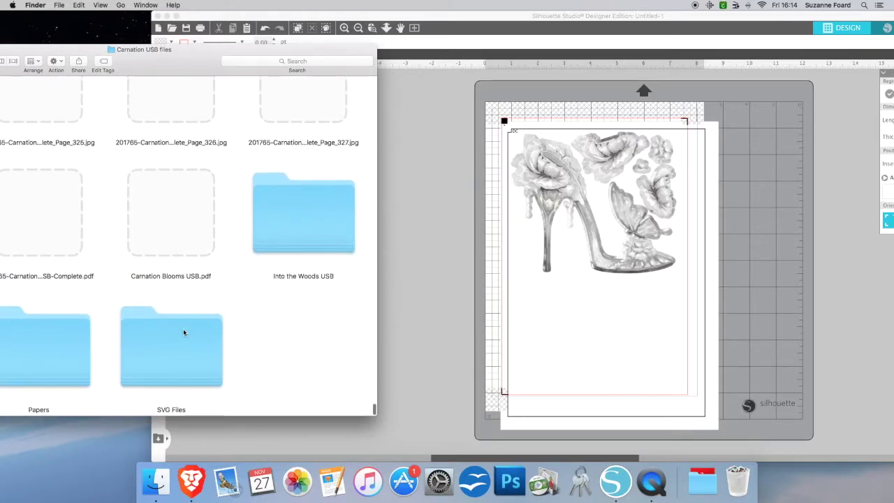
pyautogui.doubleClick(184, 332)
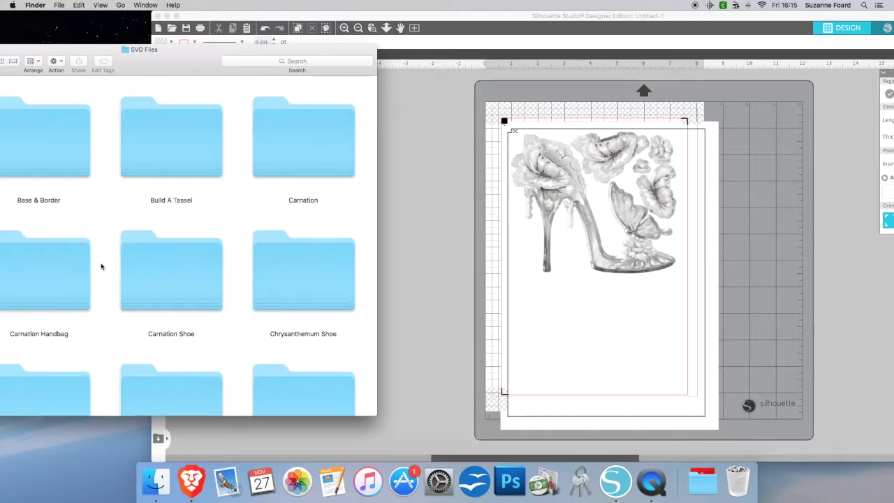
pyautogui.doubleClick(170, 283)
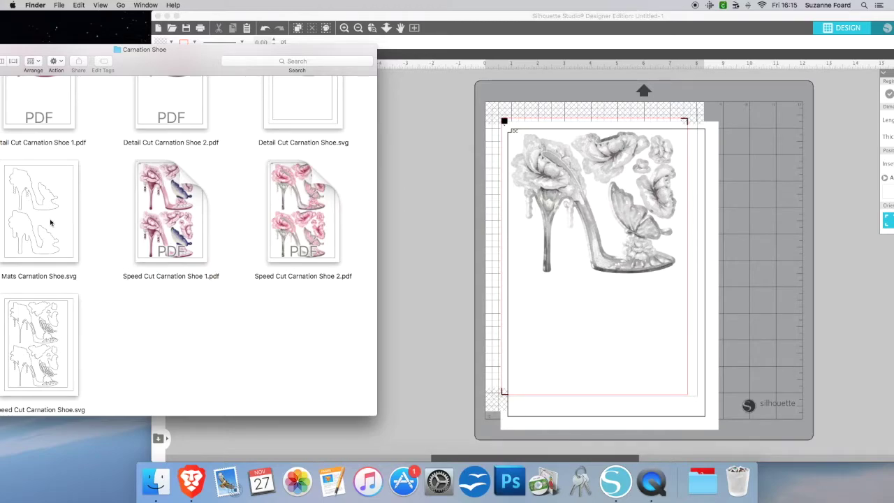
pyautogui.scroll(1, 101, 228)
pyautogui.scroll(3, 101, 228)
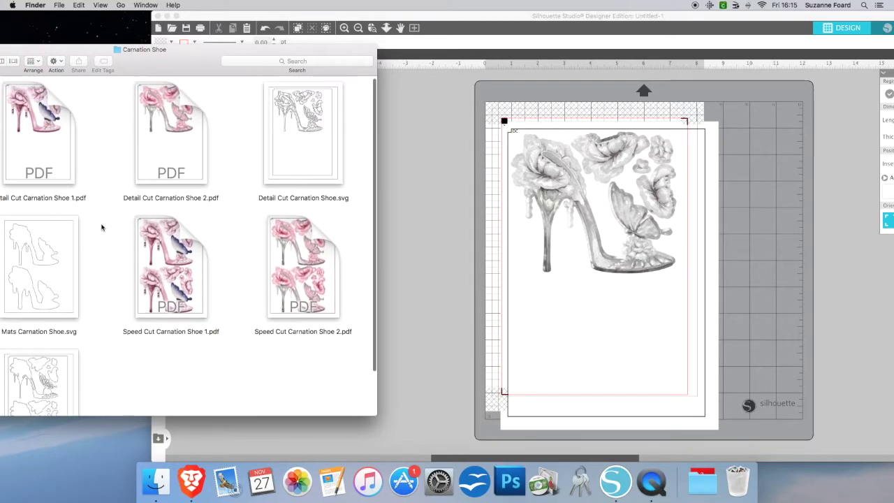
pyautogui.scroll(-4, 102, 227)
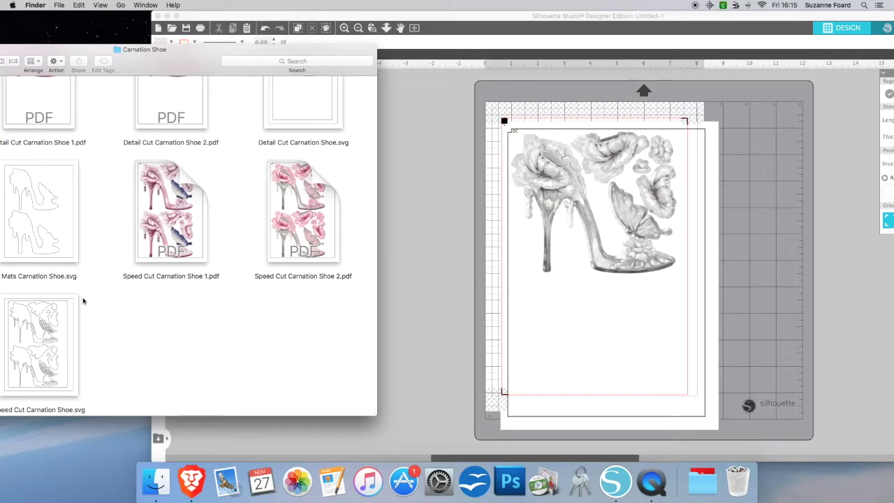
pyautogui.scroll(2, 116, 217)
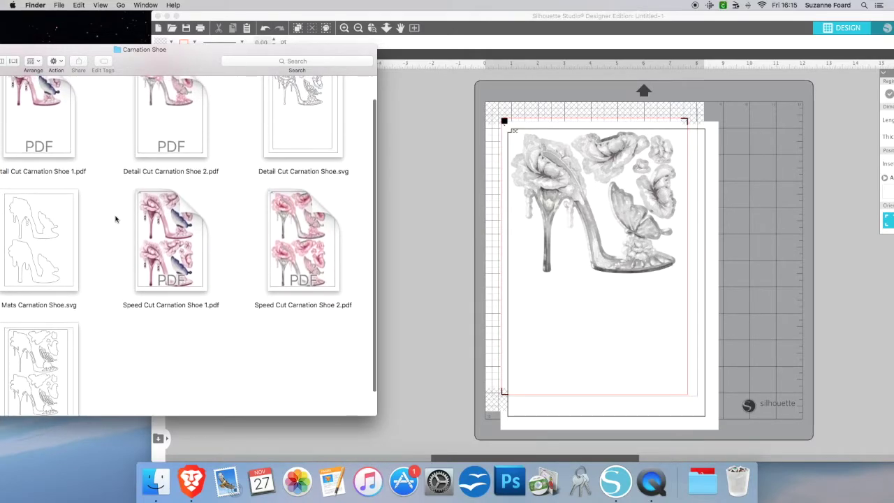
pyautogui.scroll(1, 98, 181)
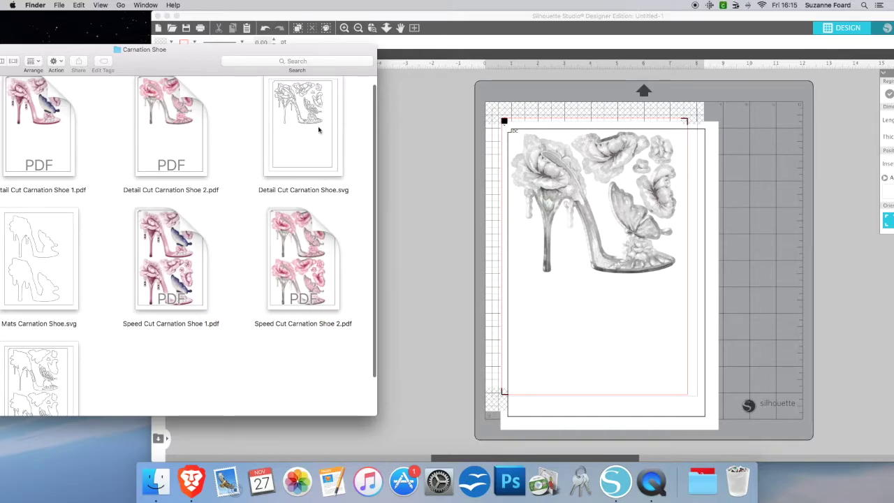
pyautogui.scroll(-3, 109, 257)
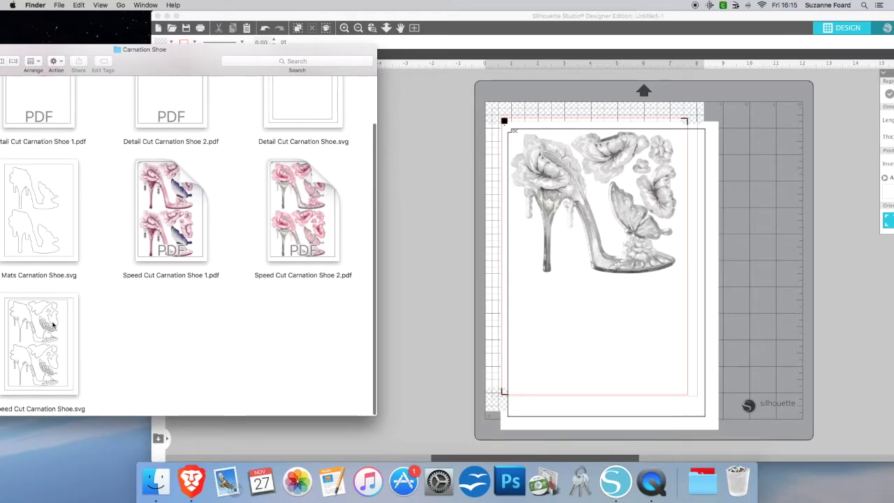
pyautogui.moveTo(53, 324); pyautogui.dragTo(600, 269)
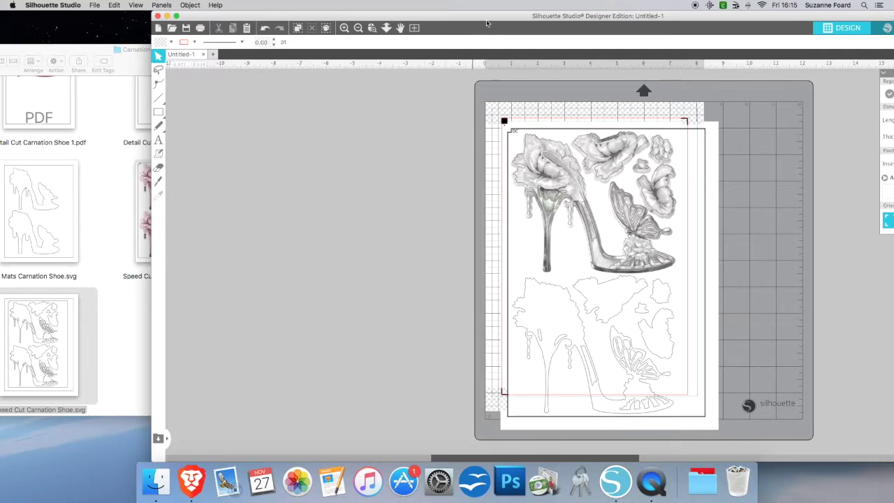
# Zoom in on the shoe artwork and select the shoe print.
pyautogui.moveTo(487, 17); pyautogui.dragTo(370, 18)
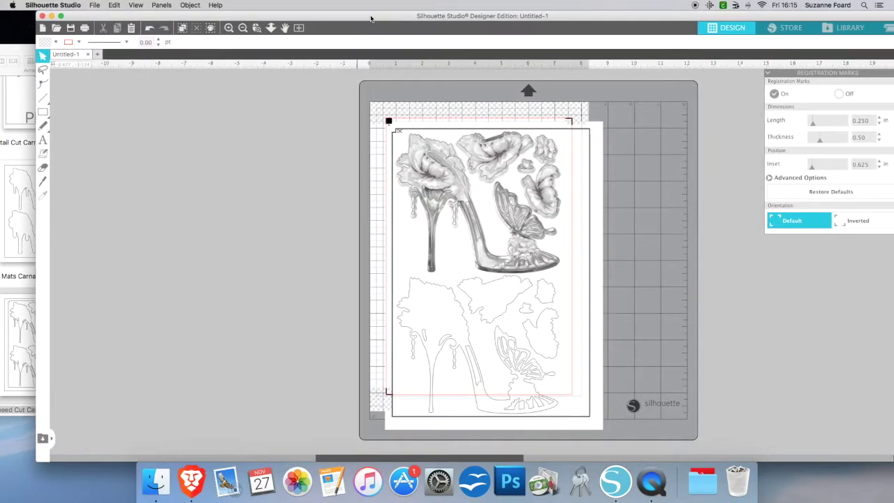
pyautogui.click(228, 28)
pyautogui.click(228, 28)
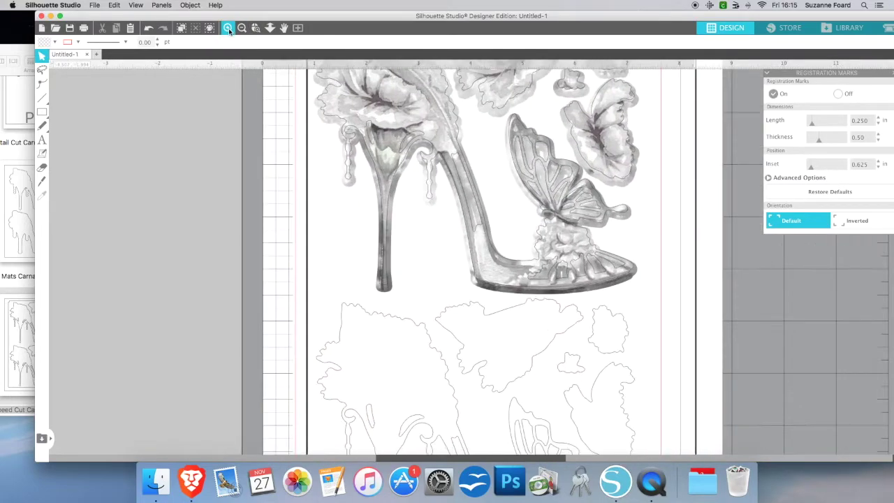
pyautogui.scroll(2, 295, 213)
pyautogui.scroll(2, 296, 212)
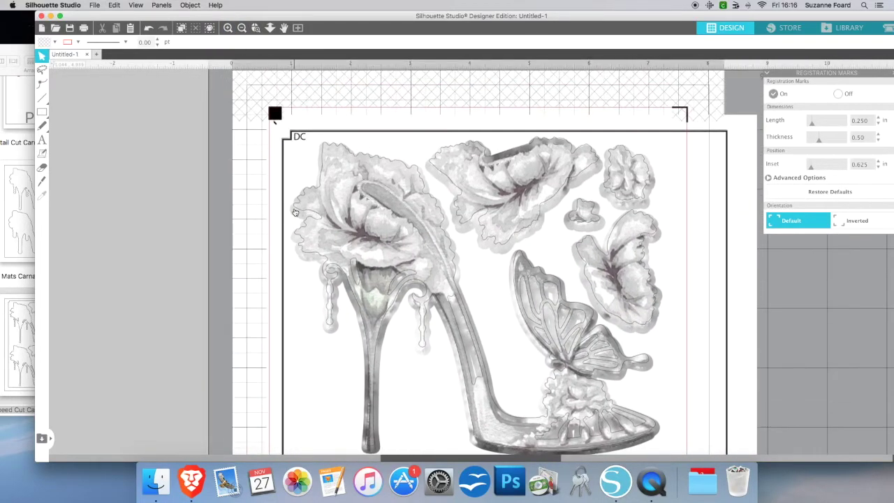
pyautogui.click(338, 148)
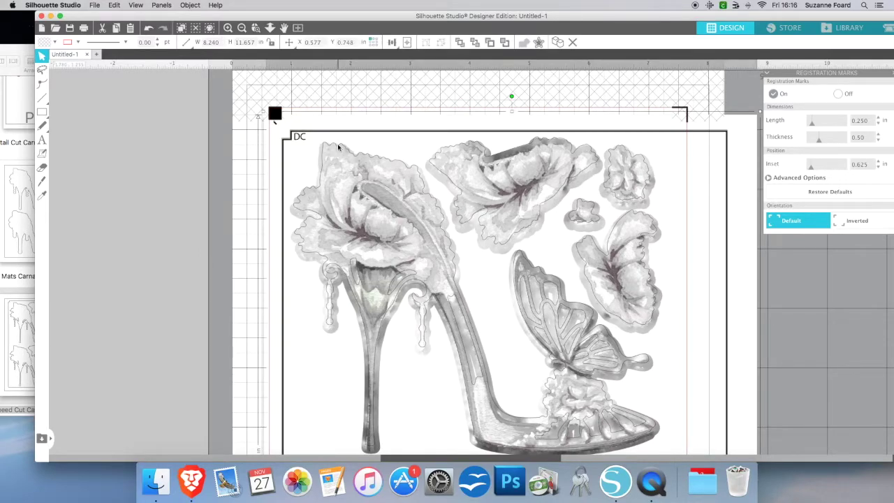
# Nudge the selected shoe artwork up and left with the arrow keys.
pyautogui.press('Down')
pyautogui.press('Down')
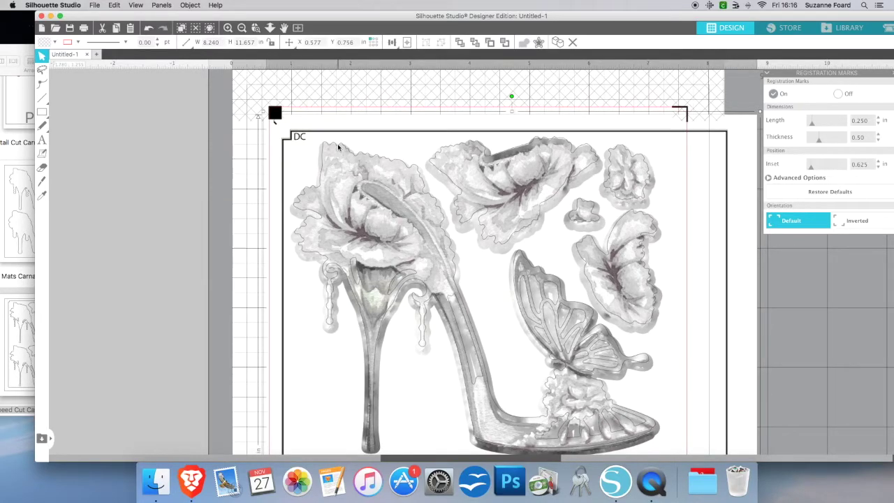
pyautogui.press('Up')
pyautogui.press('Up')
pyautogui.press('Up')
pyautogui.press('Up')
pyautogui.press('Up')
pyautogui.press('Up')
pyautogui.press('Up')
pyautogui.press('Up')
pyautogui.press('Up')
pyautogui.press('Up')
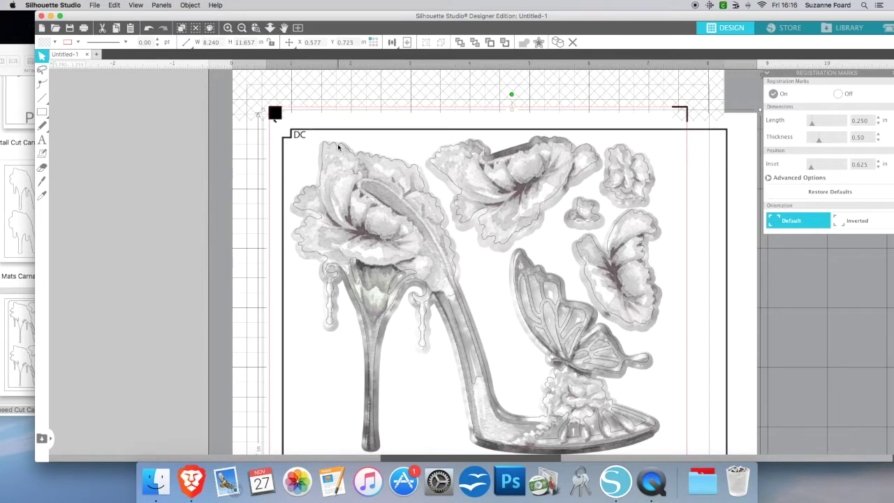
pyautogui.press('Up')
pyautogui.press('Up')
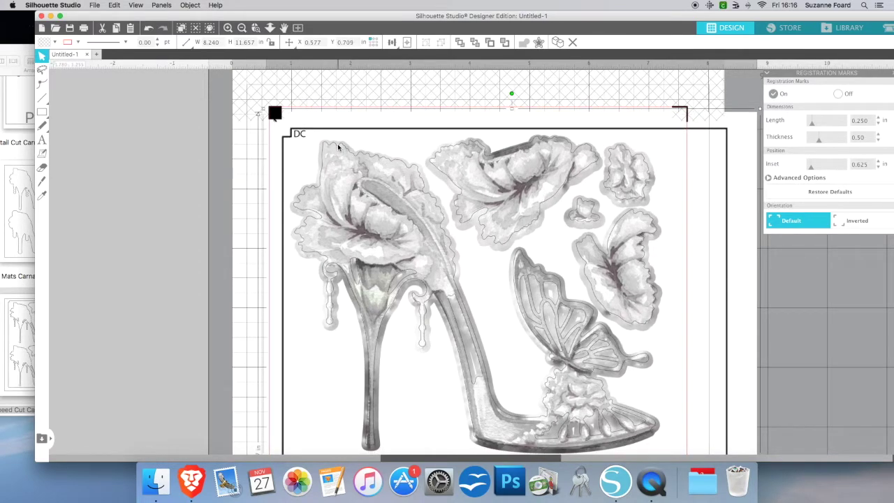
pyautogui.press('Up')
pyautogui.press('Up')
pyautogui.press('Left')
pyautogui.press('Left')
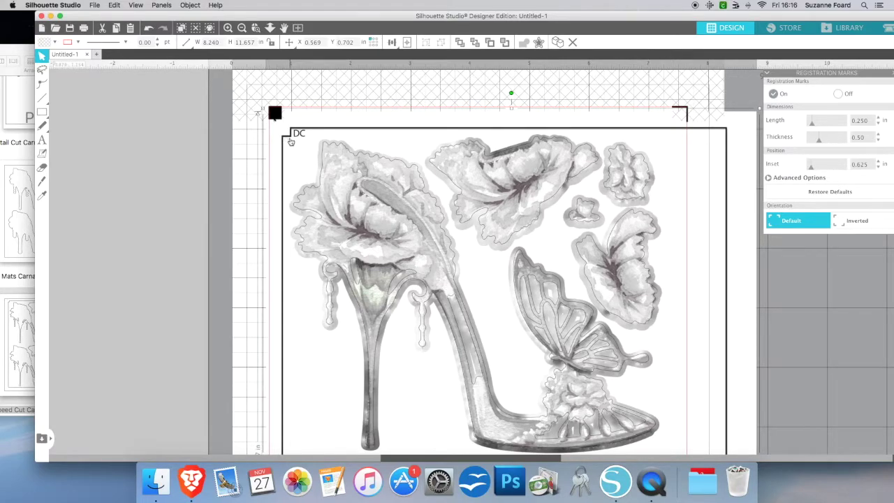
pyautogui.press('Right')
pyautogui.press('Right')
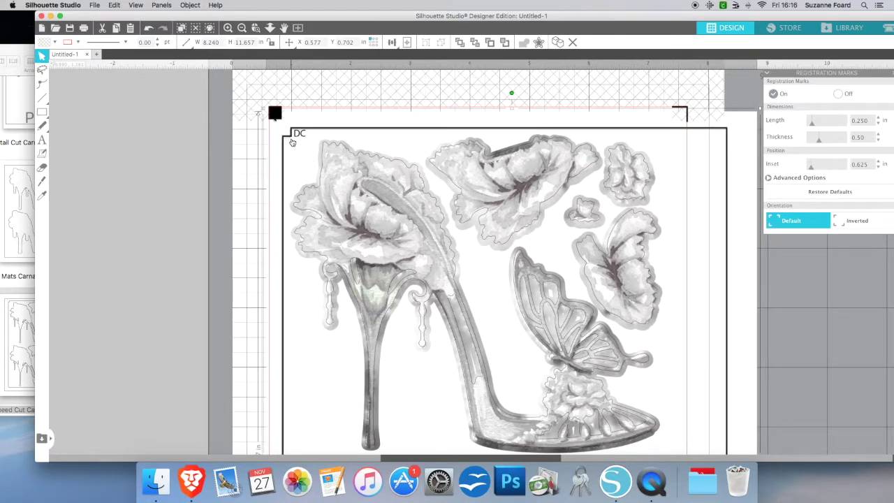
pyautogui.press('Left')
pyautogui.press('Left')
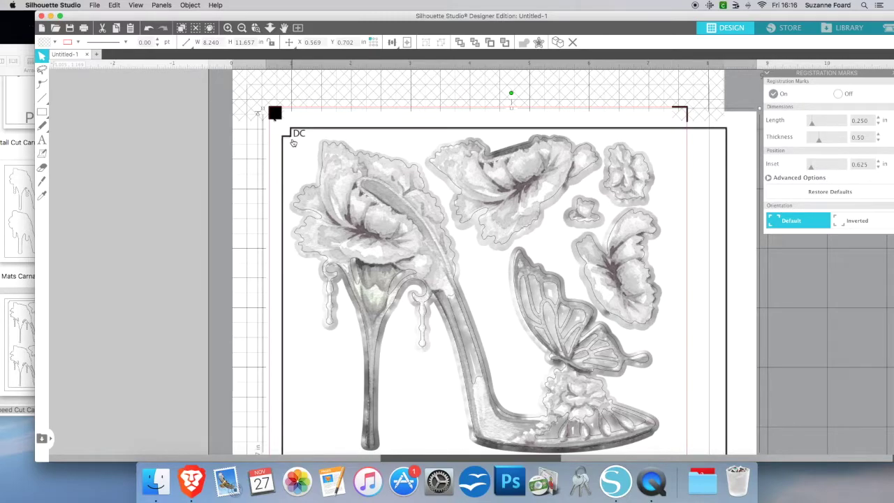
pyautogui.press('Left')
pyautogui.press('Left')
pyautogui.press('Down')
pyautogui.press('Down')
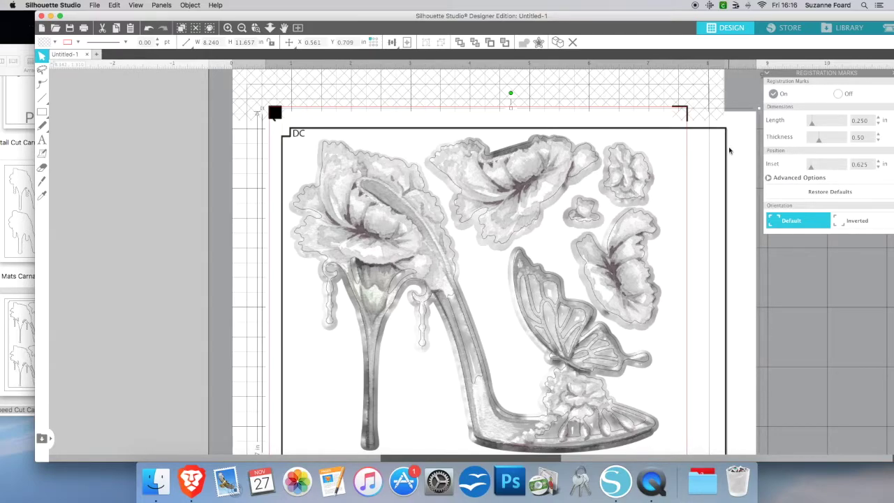
# Fine-tune the shoe's position inside the registration marks with small arrow-key nudges.
pyautogui.scroll(-1, 729, 150)
pyautogui.hscroll(1, 730, 151)
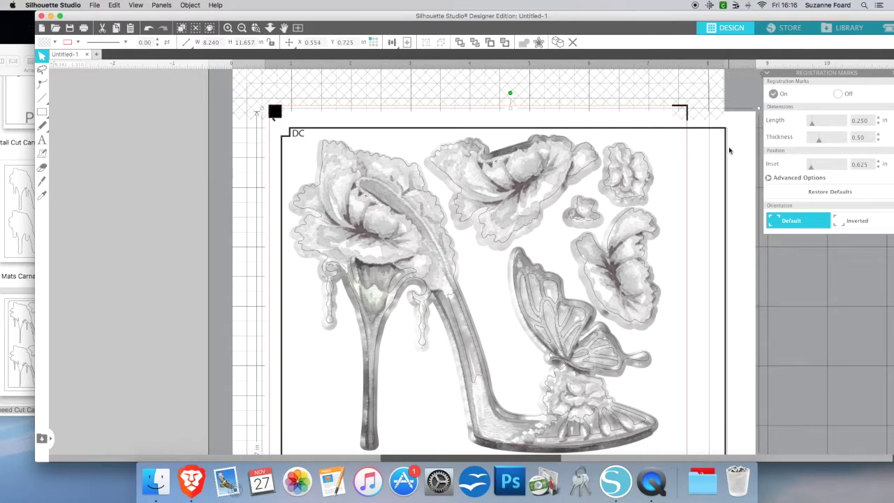
pyautogui.press('Right')
pyautogui.press('Right')
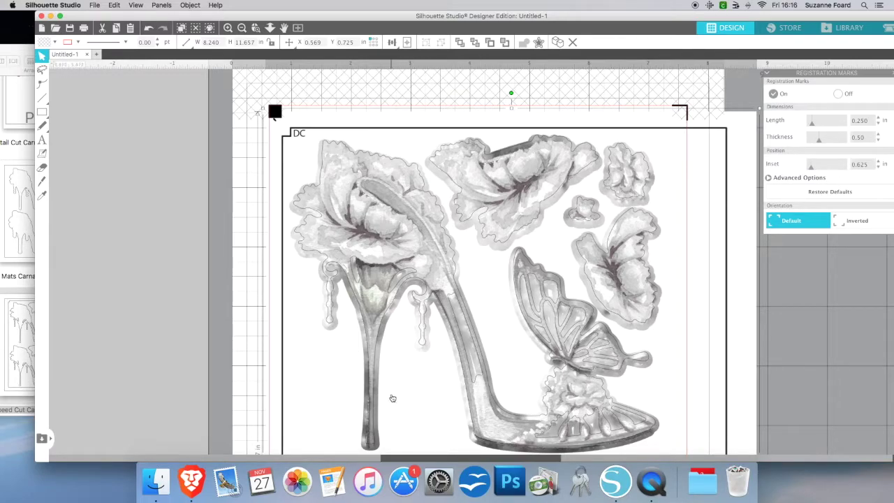
pyautogui.press('Down')
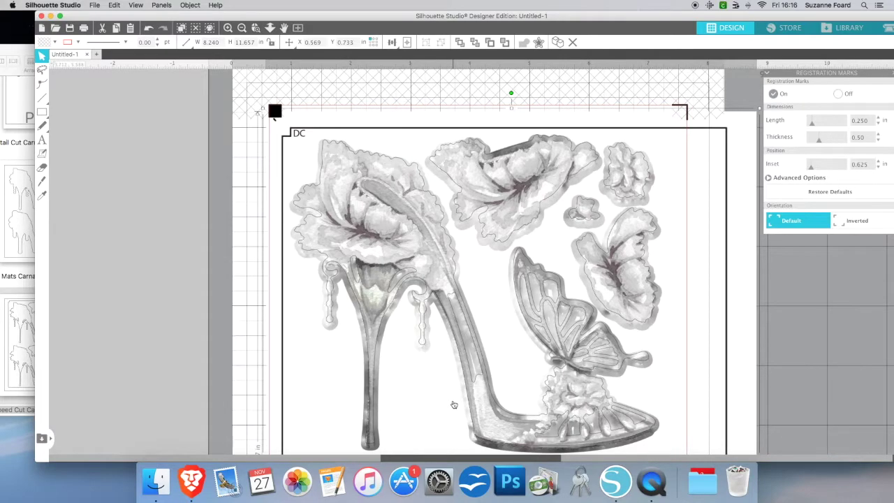
pyautogui.press('Up')
pyautogui.press('Up')
pyautogui.press('Up')
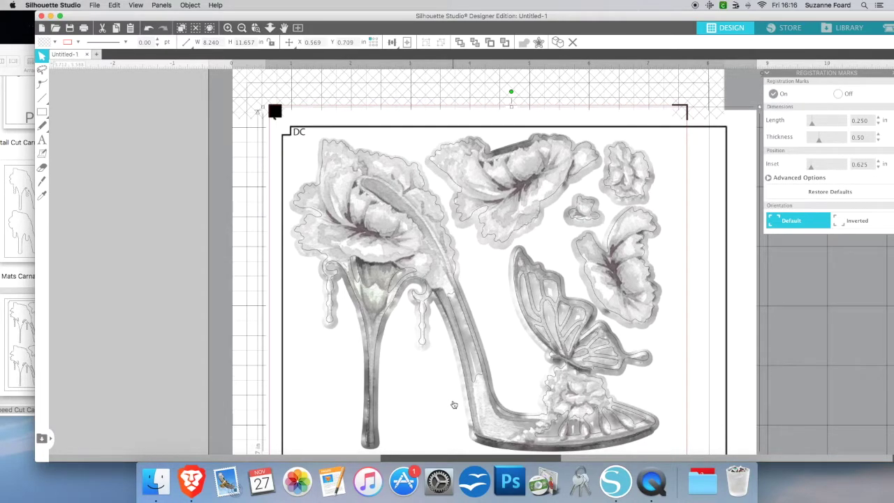
pyautogui.press('Up')
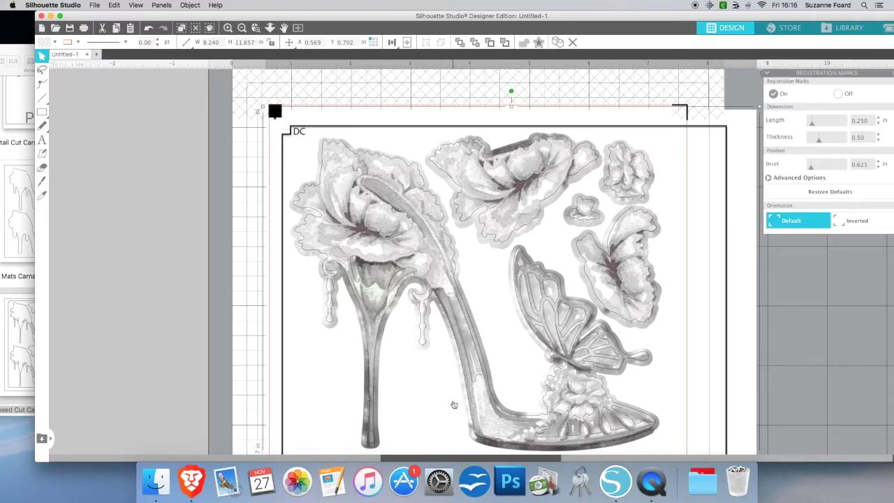
pyautogui.press('Left')
pyautogui.press('Right')
pyautogui.press('Down')
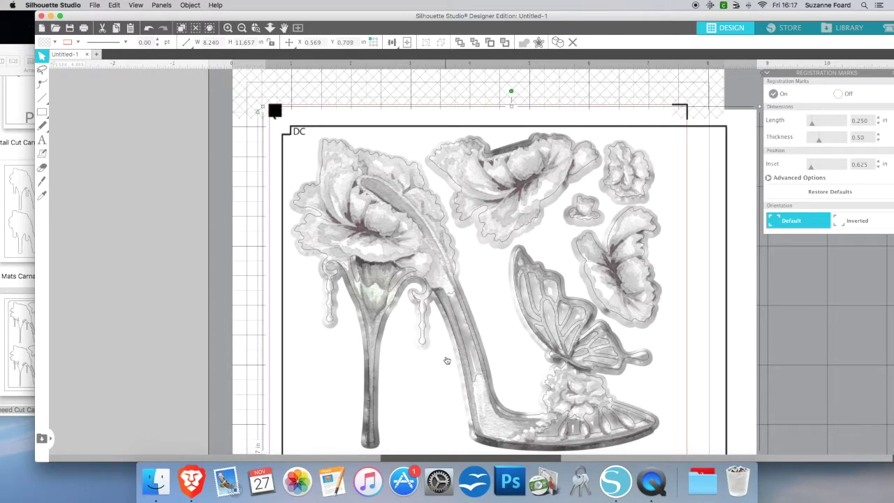
pyautogui.scroll(-3, 447, 360)
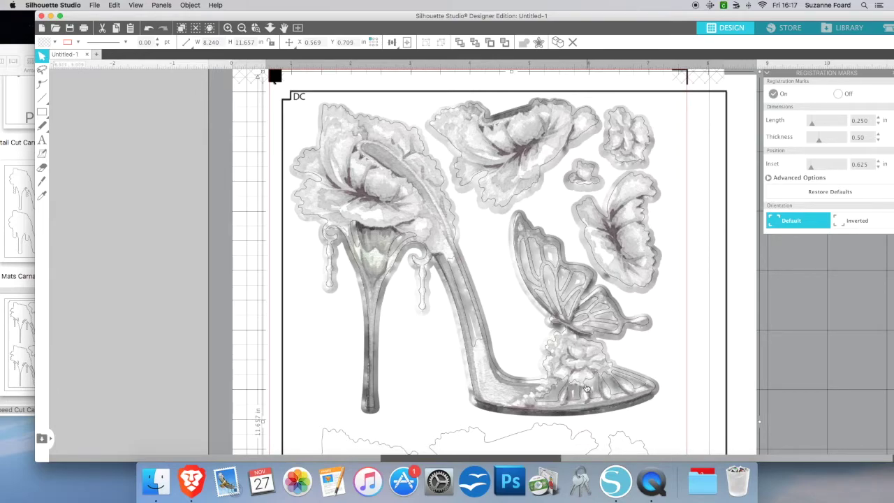
# Nudge the shoe image lower on the page to X 0.569, Y 0.725 in.
pyautogui.scroll(-2, 589, 394)
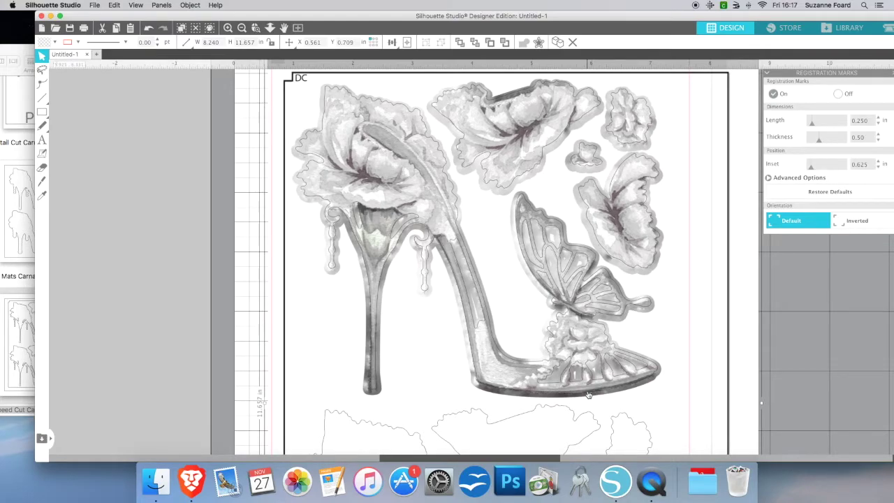
pyautogui.press('Right')
pyautogui.press('Right')
pyautogui.press('Right')
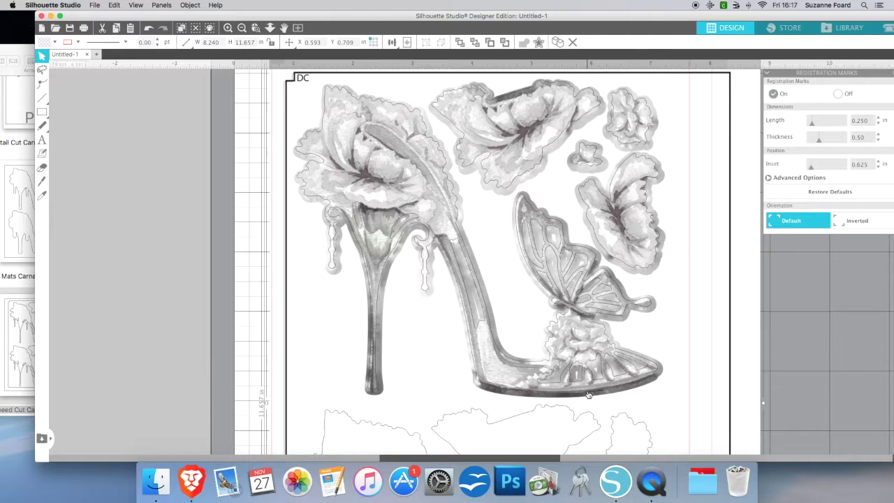
pyautogui.press('Down')
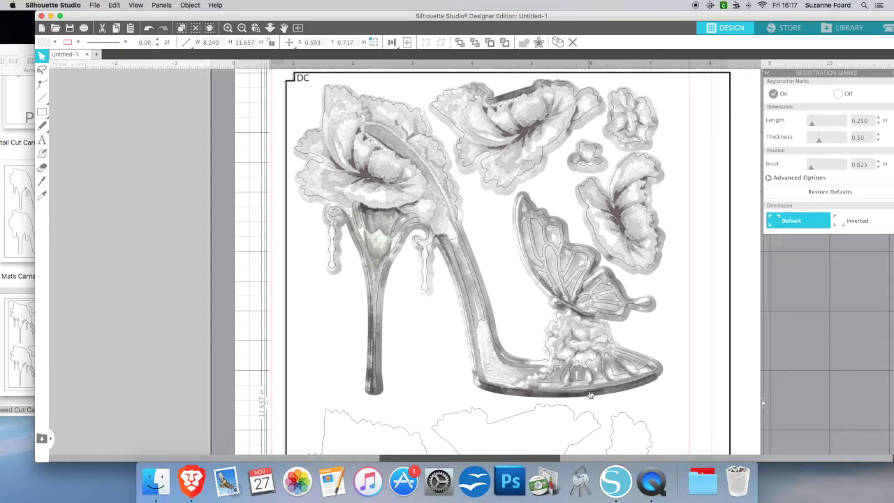
pyautogui.press('Up')
pyautogui.press('Up')
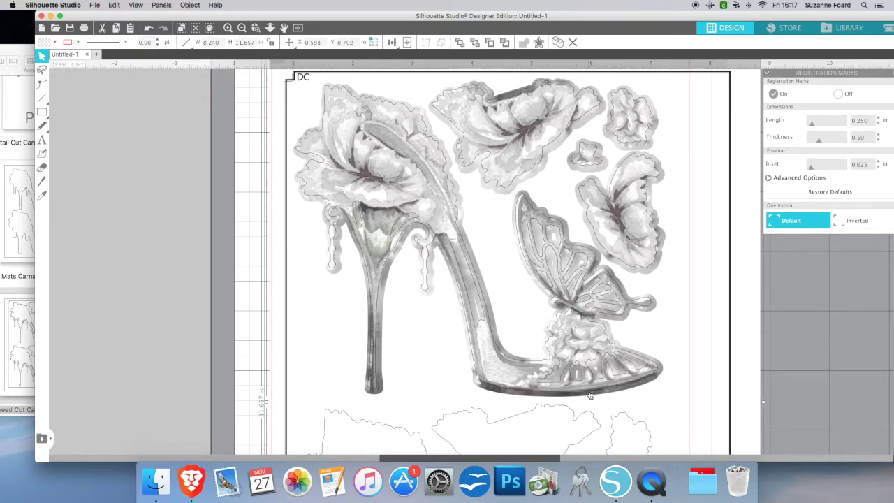
pyautogui.press('Up')
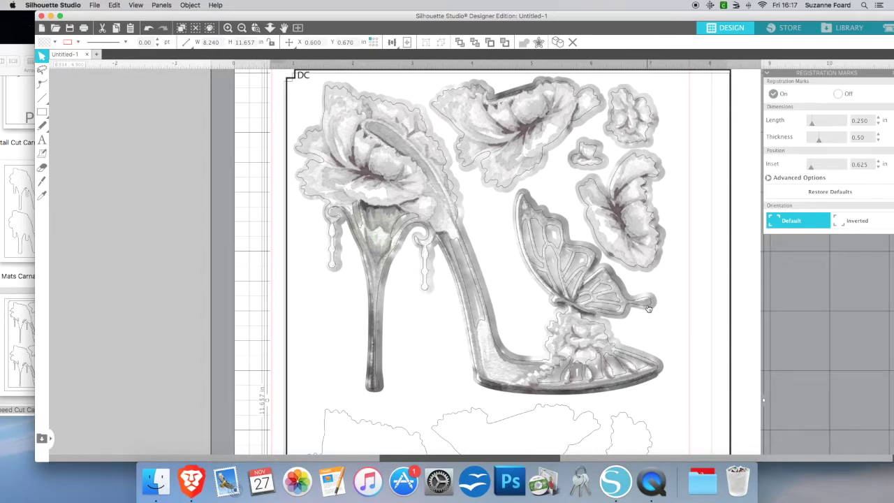
pyautogui.press('Left')
pyautogui.press('Left')
pyautogui.press('Left')
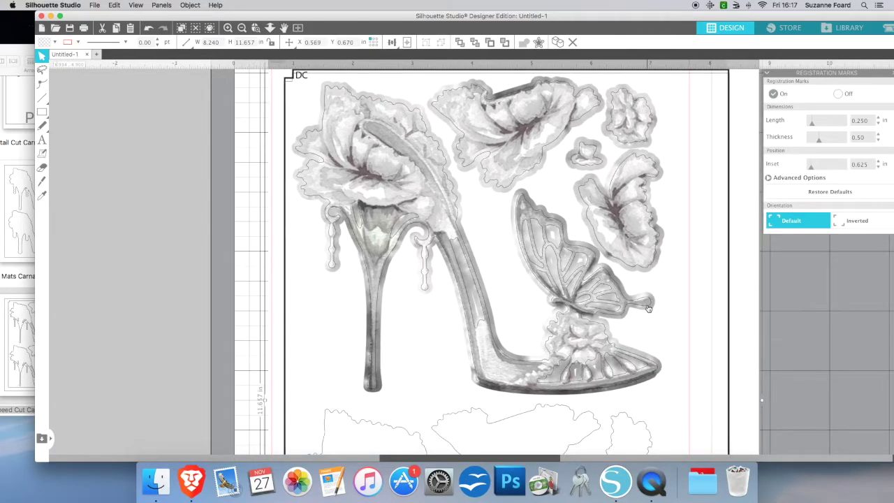
pyautogui.press('Down')
pyautogui.press('Down')
pyautogui.press('Down')
pyautogui.press('Down')
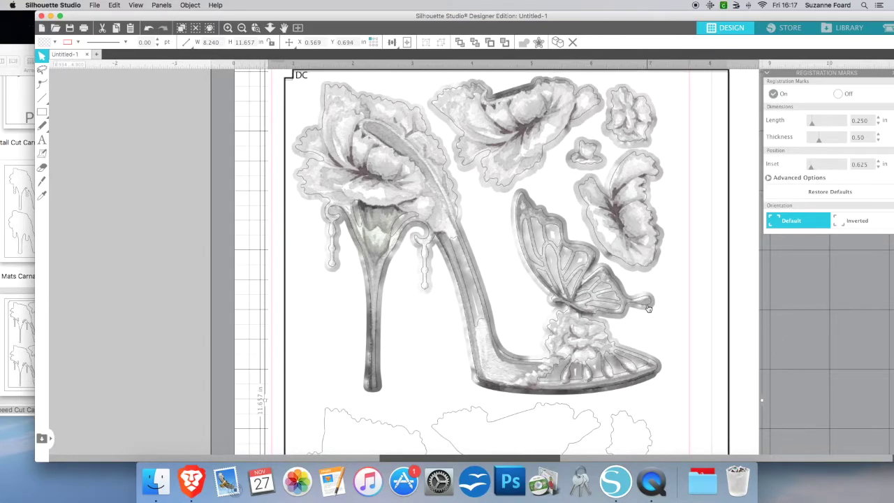
pyautogui.press('Down')
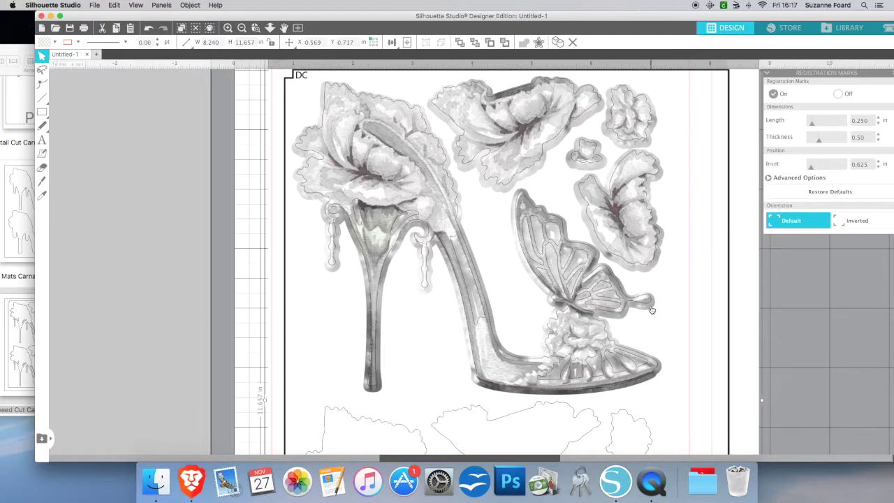
pyautogui.press('Down')
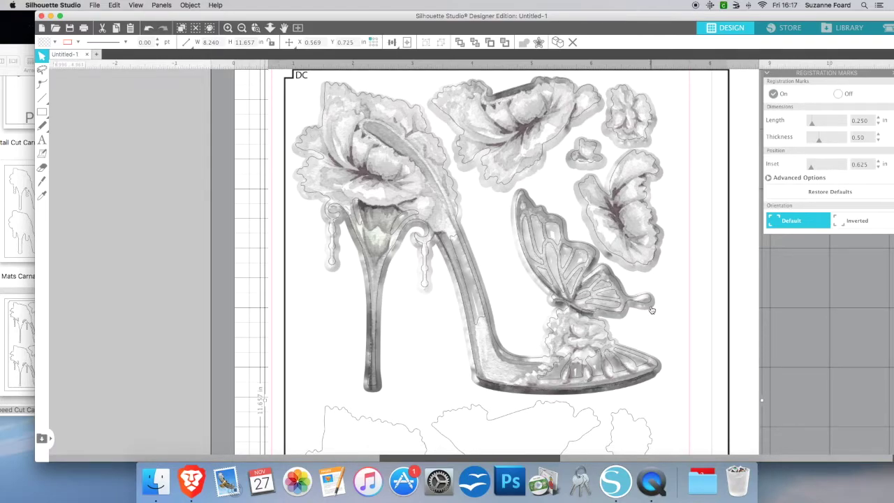
pyautogui.scroll(3, 625, 306)
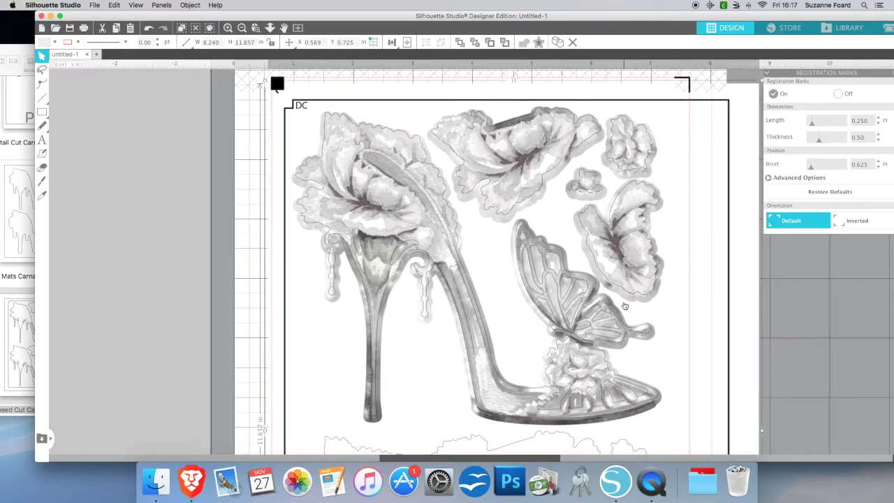
pyautogui.scroll(1, 625, 306)
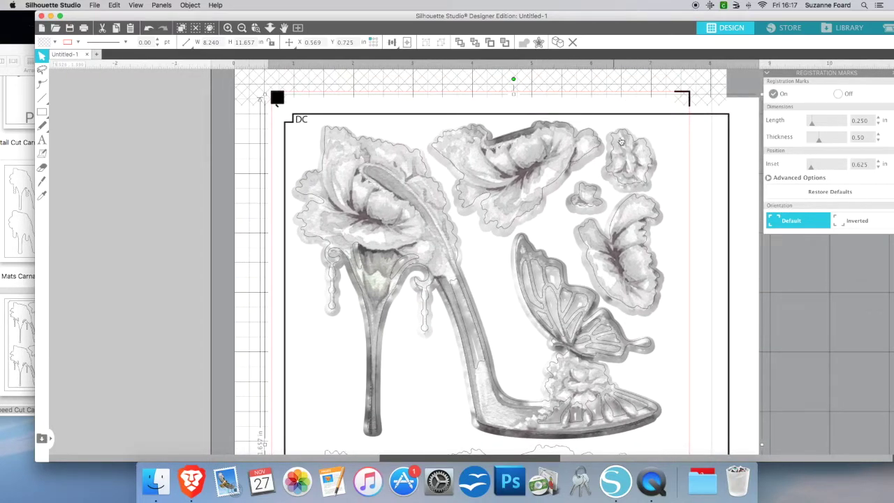
# Drag the shoe print slightly left and up to X 0.708, Y 0.900 in, then deselect.
pyautogui.click(574, 166)
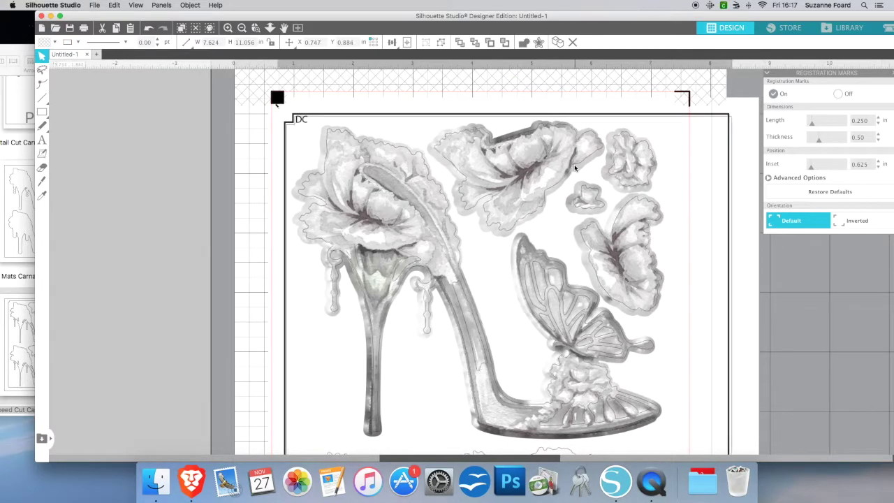
pyautogui.moveTo(575, 167); pyautogui.dragTo(571, 162)
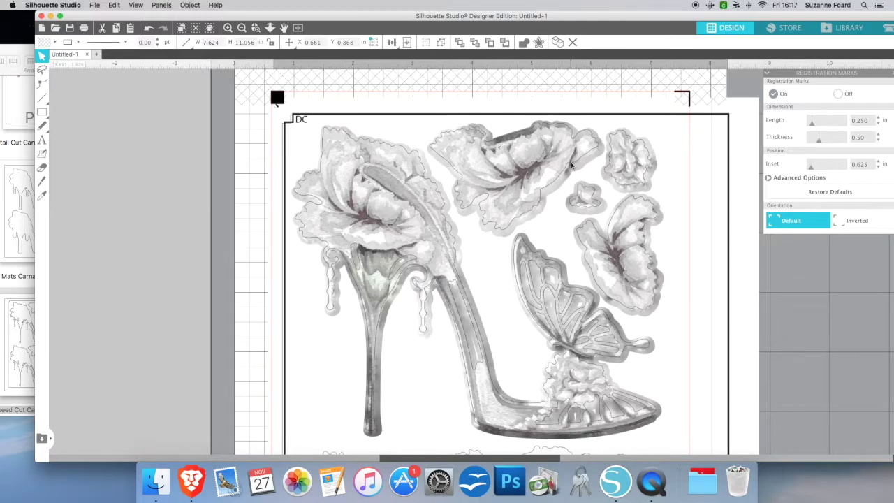
pyautogui.moveTo(571, 161)
pyautogui.mouseDown()
pyautogui.moveTo(559, 163)
pyautogui.moveTo(574, 165)
pyautogui.mouseUp()
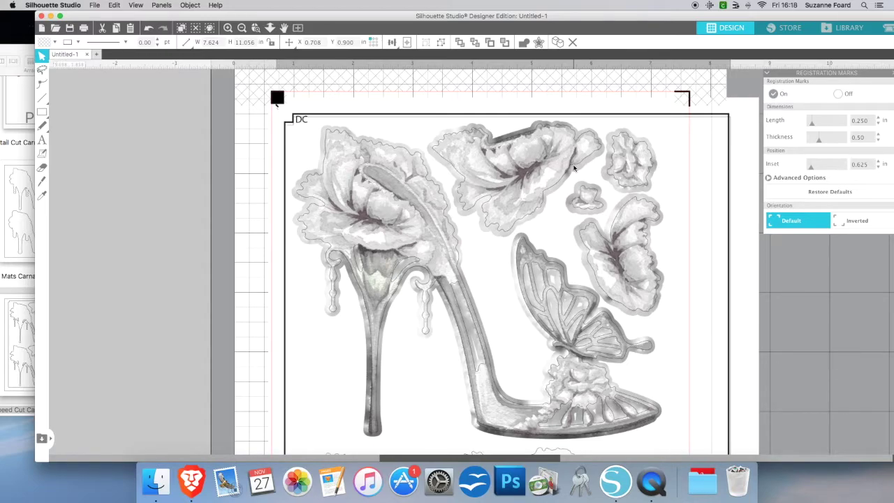
pyautogui.click(573, 166)
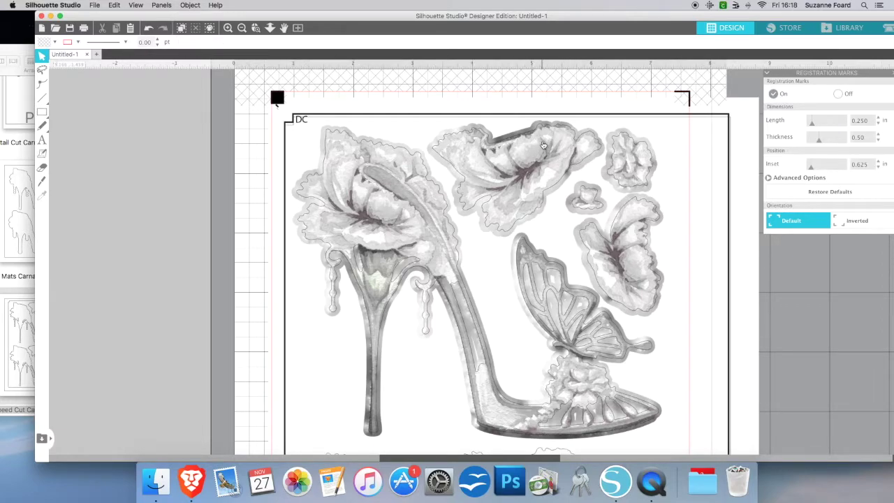
pyautogui.scroll(-2, 544, 145)
pyautogui.hscroll(2, 544, 145)
pyautogui.scroll(3, 543, 145)
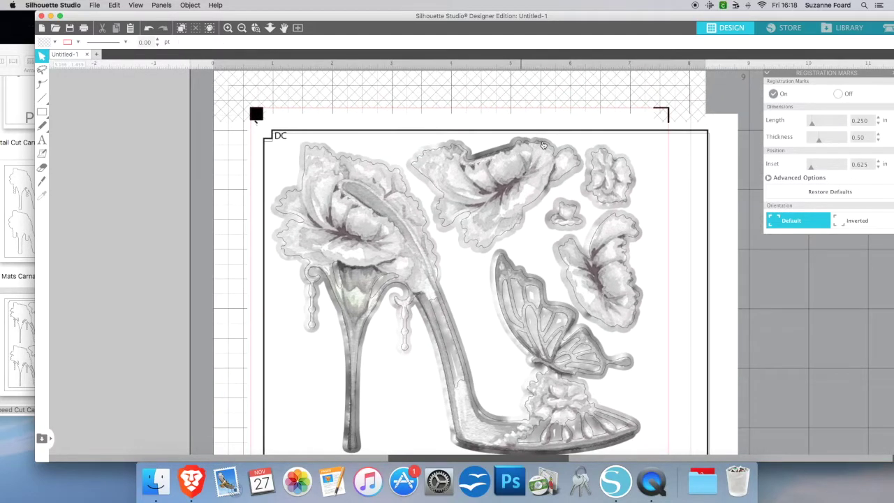
pyautogui.scroll(-2, 543, 144)
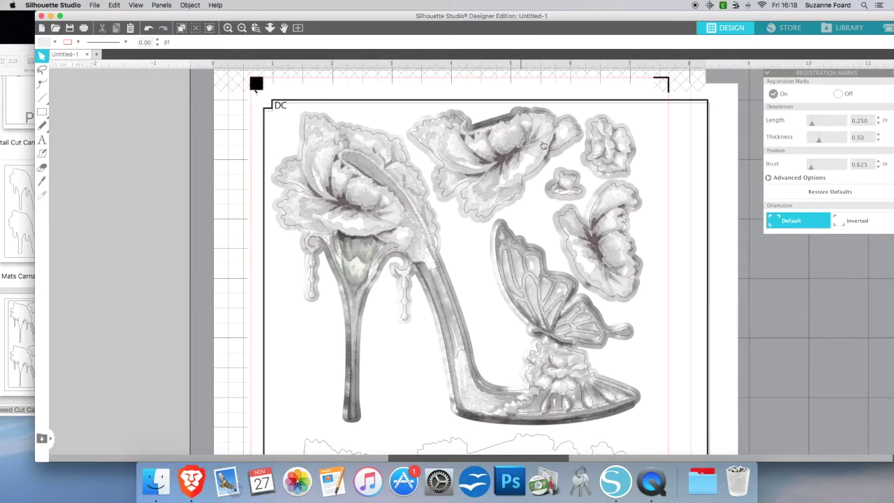
pyautogui.scroll(-5, 544, 145)
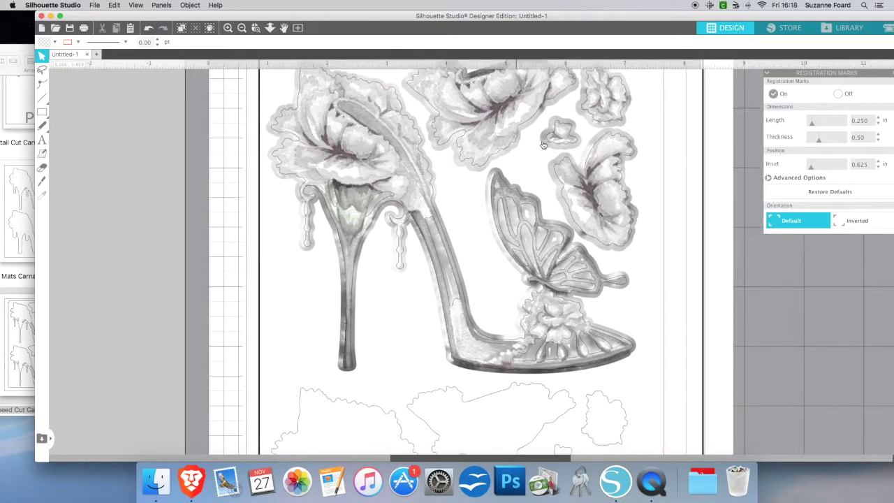
pyautogui.scroll(4, 543, 145)
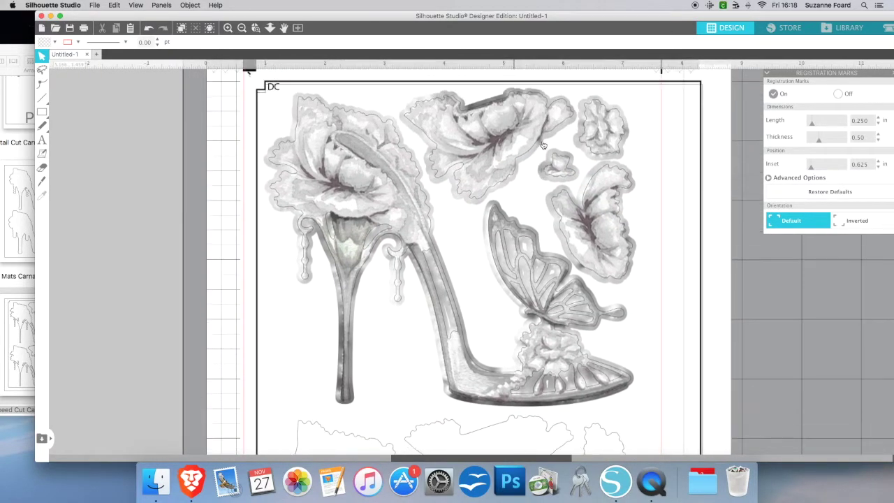
pyautogui.click(241, 27)
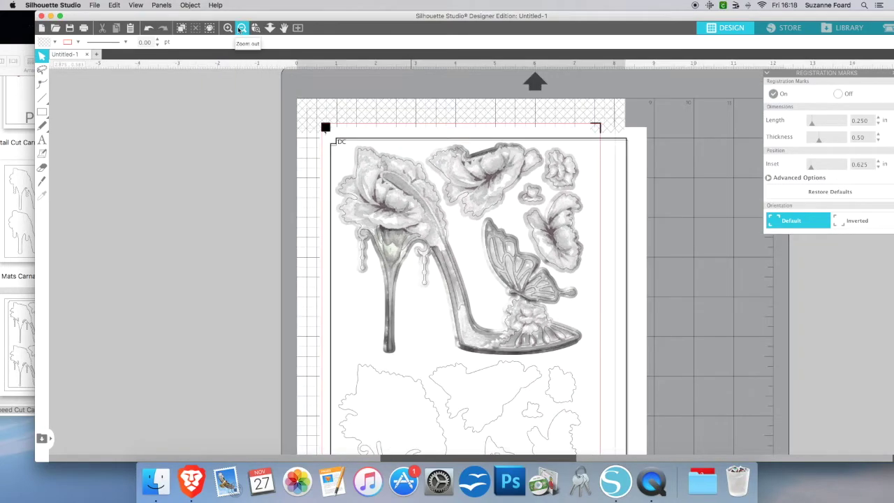
# Erase a line across the artwork just below the shoe, splitting off the lower half.
pyautogui.click(241, 28)
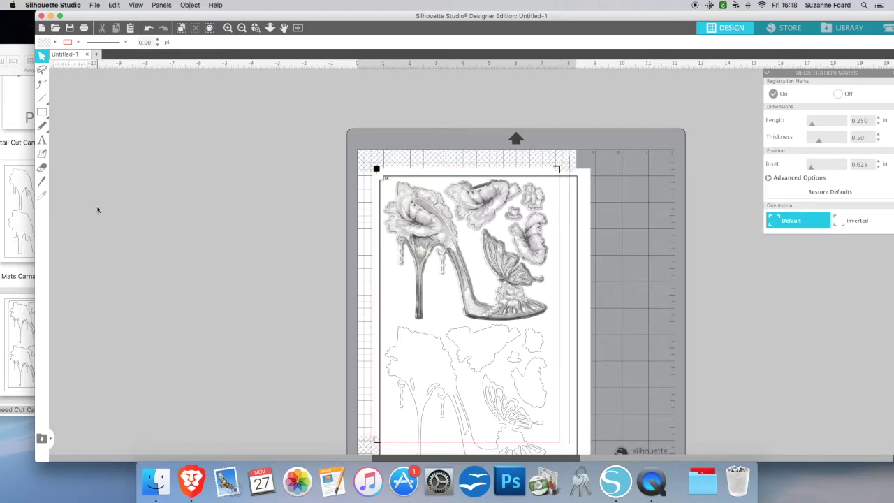
pyautogui.click(43, 169)
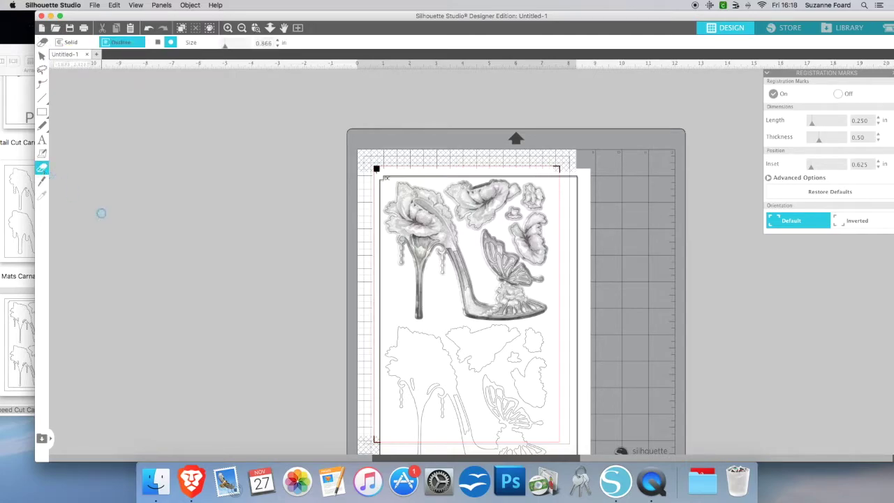
pyautogui.moveTo(365, 326); pyautogui.dragTo(615, 329)
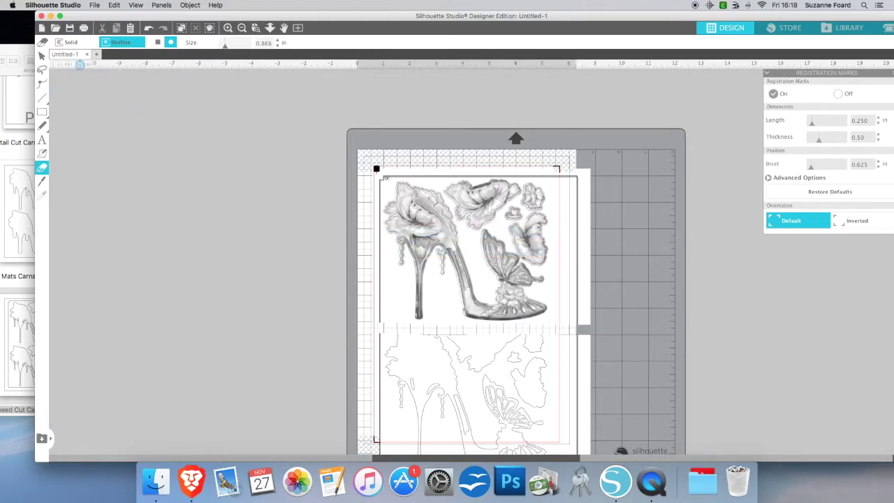
pyautogui.click(42, 55)
# Delete the lower image piece and all leftover cut shapes in the page's lower half.
pyautogui.click(417, 353)
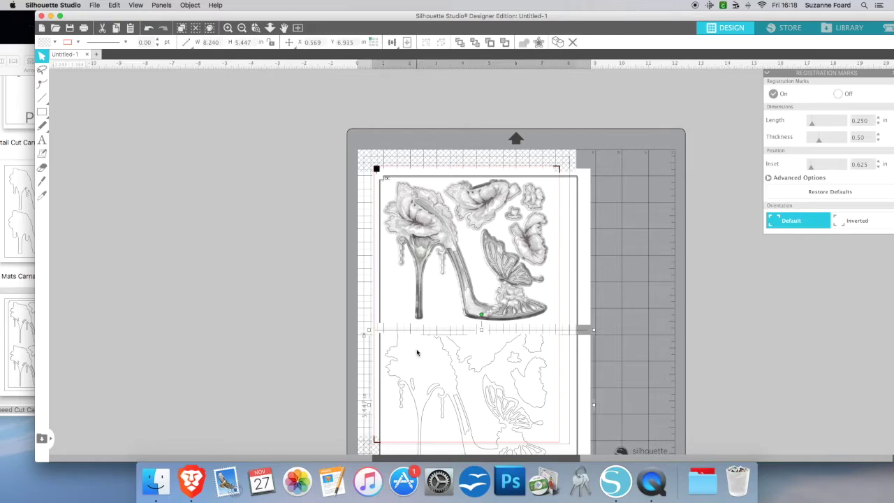
pyautogui.press('Delete')
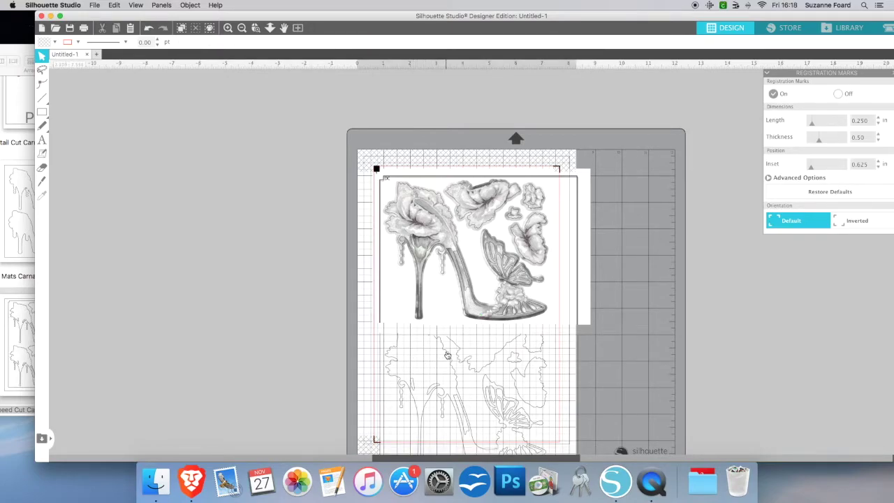
pyautogui.click(446, 355)
pyautogui.press('Delete')
pyautogui.click(462, 358)
pyautogui.press('Delete')
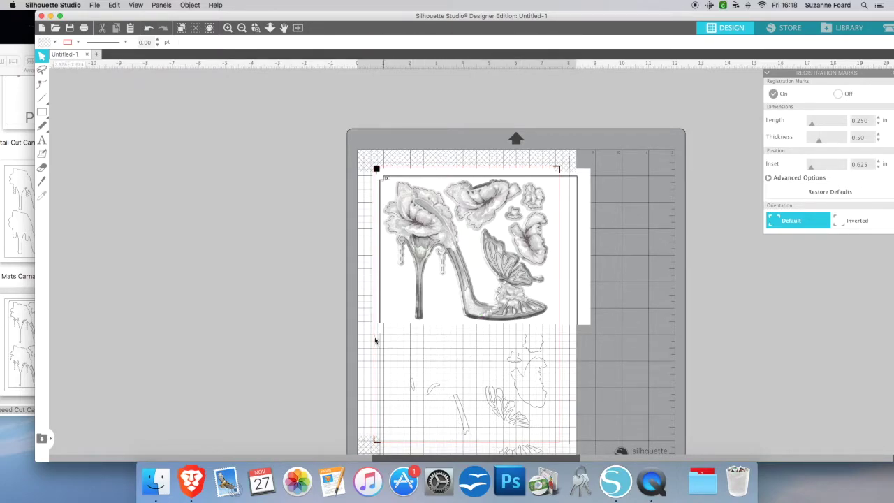
pyautogui.moveTo(367, 334); pyautogui.dragTo(579, 480)
pyautogui.press('Delete')
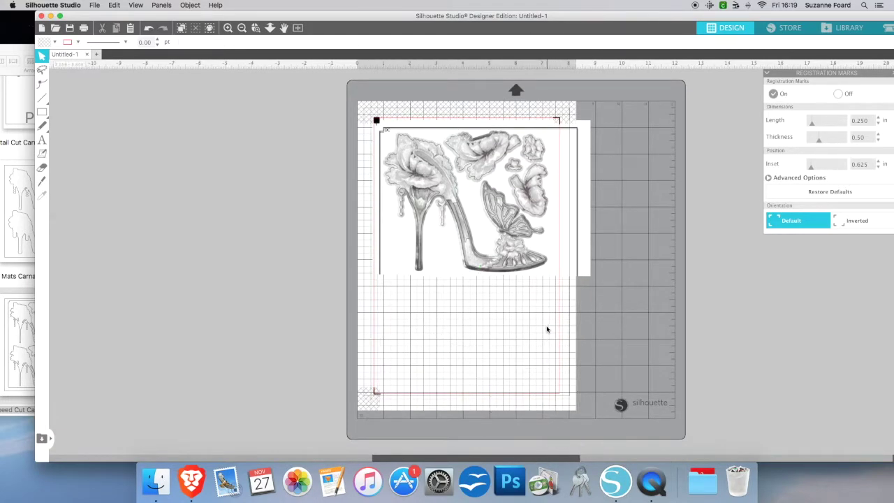
# Erase thin strips along the shoe print's right, left and top edges.
pyautogui.click(42, 168)
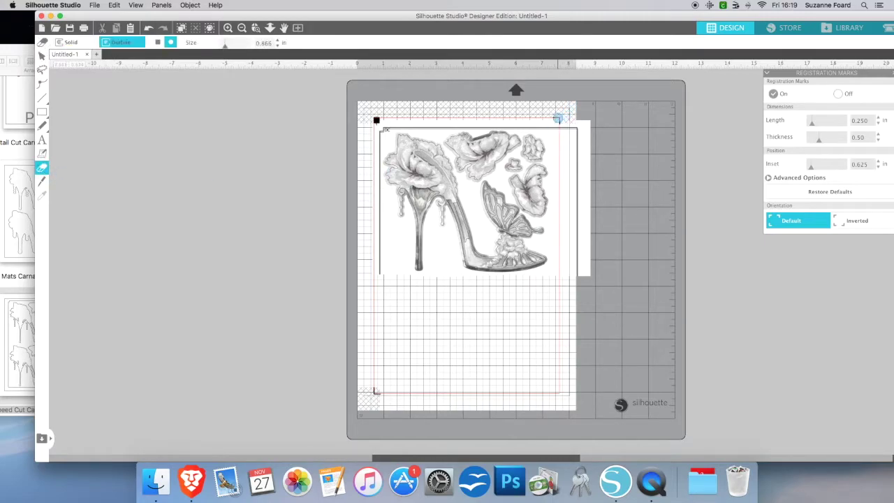
pyautogui.moveTo(557, 117); pyautogui.dragTo(560, 301)
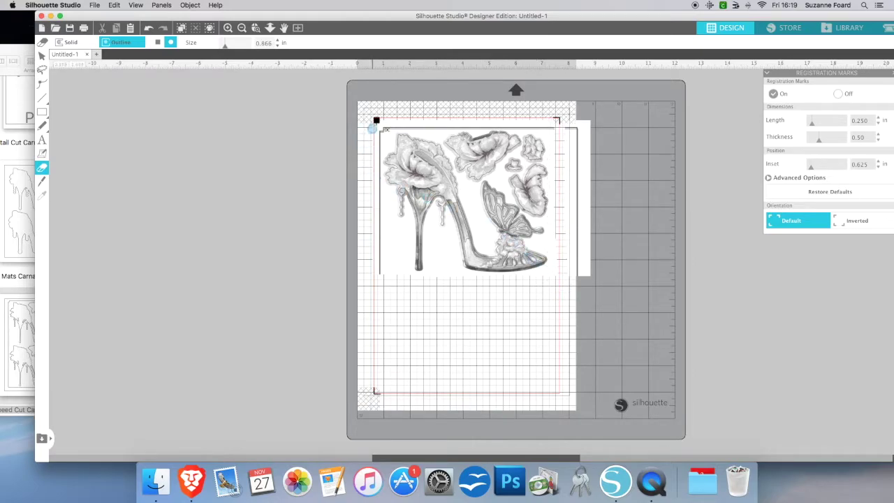
pyautogui.moveTo(376, 119); pyautogui.dragTo(378, 287)
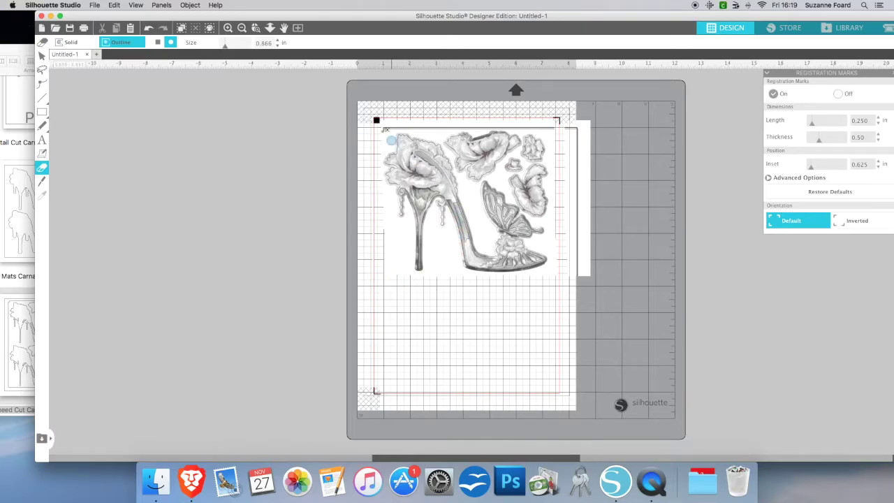
pyautogui.moveTo(381, 121); pyautogui.dragTo(561, 124)
pyautogui.click(228, 28)
pyautogui.scroll(3, 334, 70)
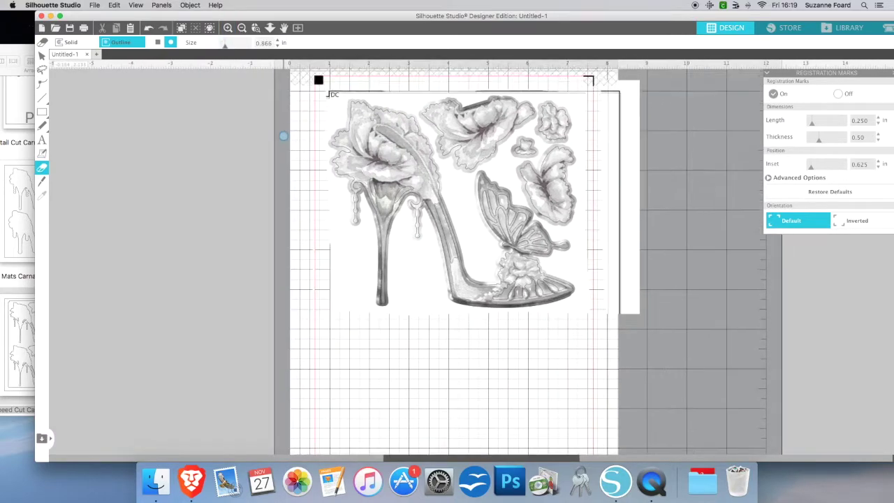
pyautogui.moveTo(325, 105); pyautogui.dragTo(590, 98)
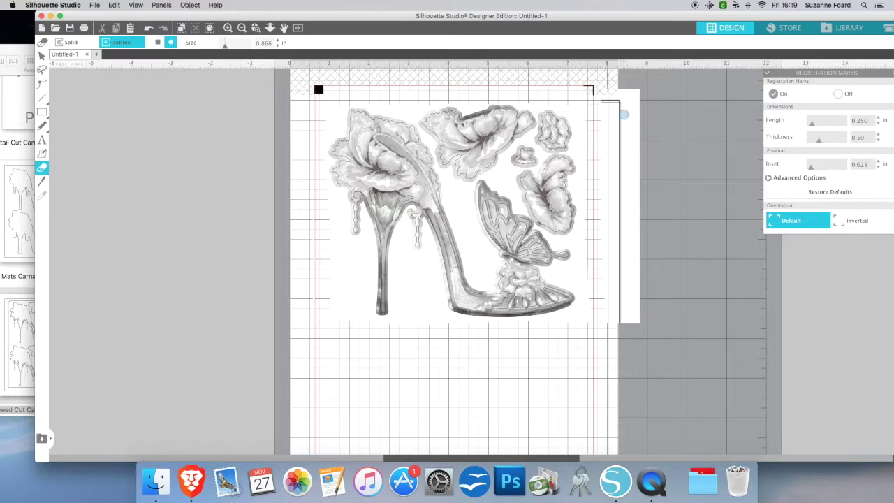
# Delete the tall thin leftover strip to the right of the shoe print.
pyautogui.click(42, 55)
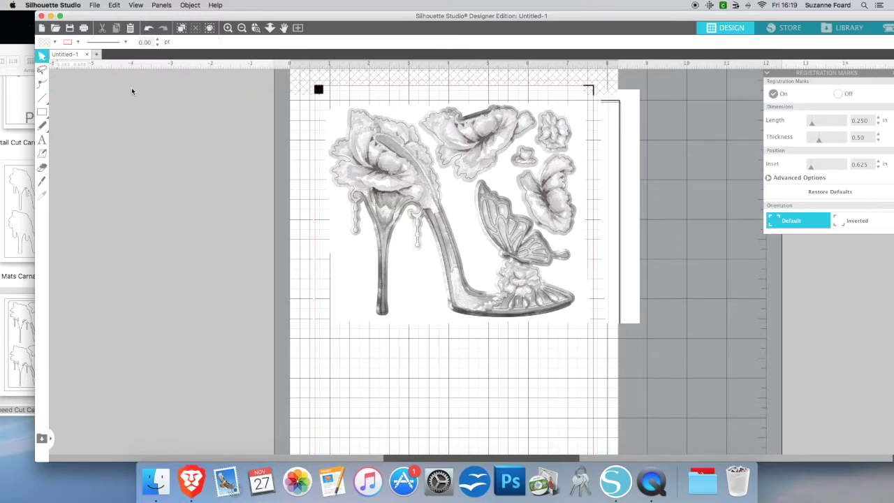
pyautogui.click(611, 168)
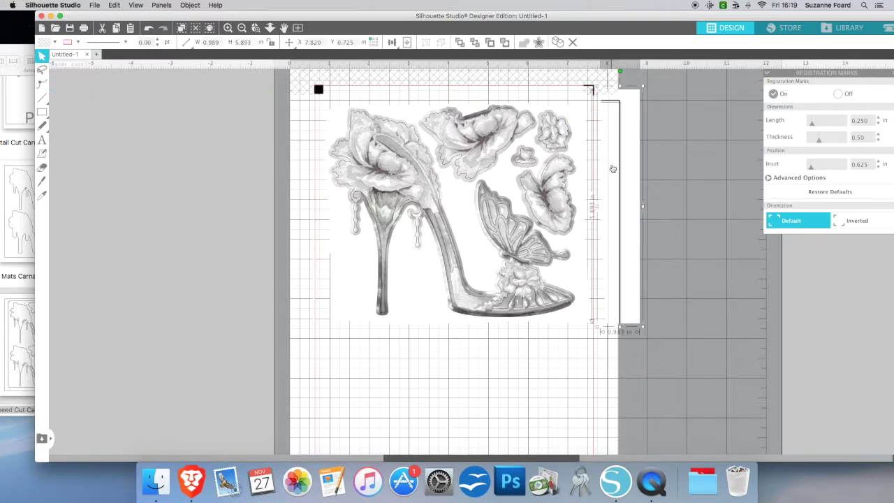
pyautogui.press('Delete')
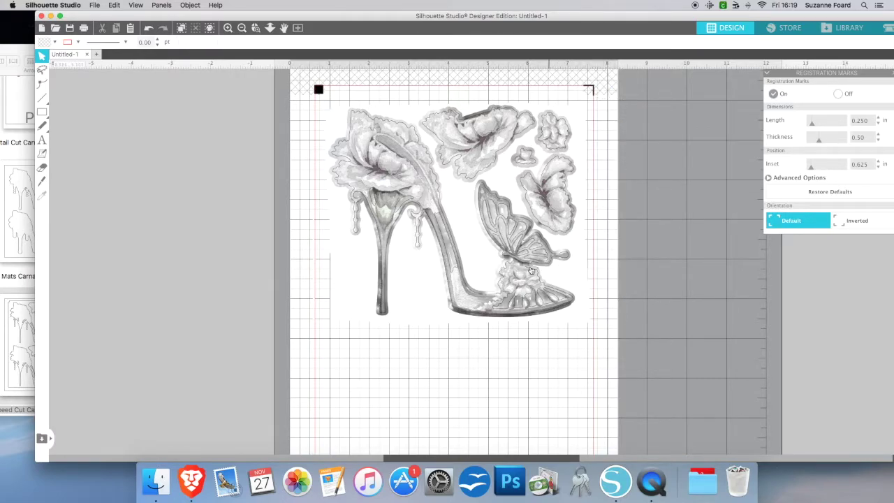
pyautogui.scroll(3, 261, 195)
pyautogui.scroll(-5, 263, 198)
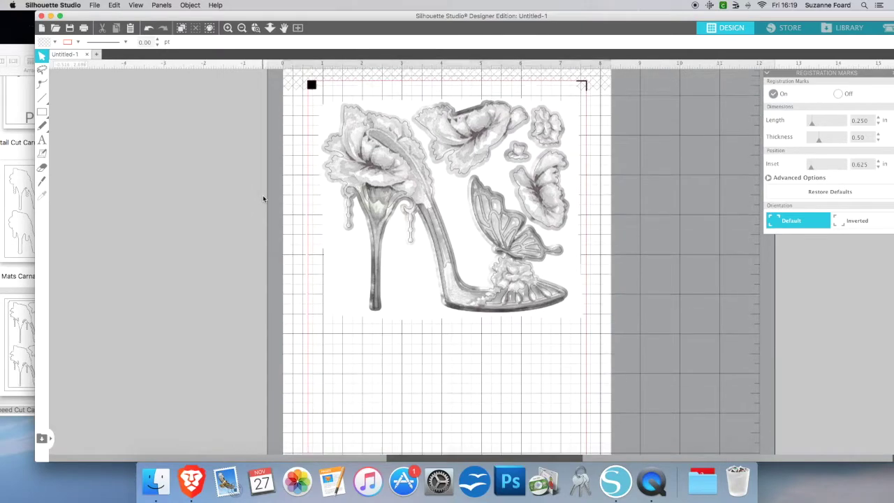
pyautogui.scroll(4, 264, 199)
pyautogui.scroll(2, 263, 195)
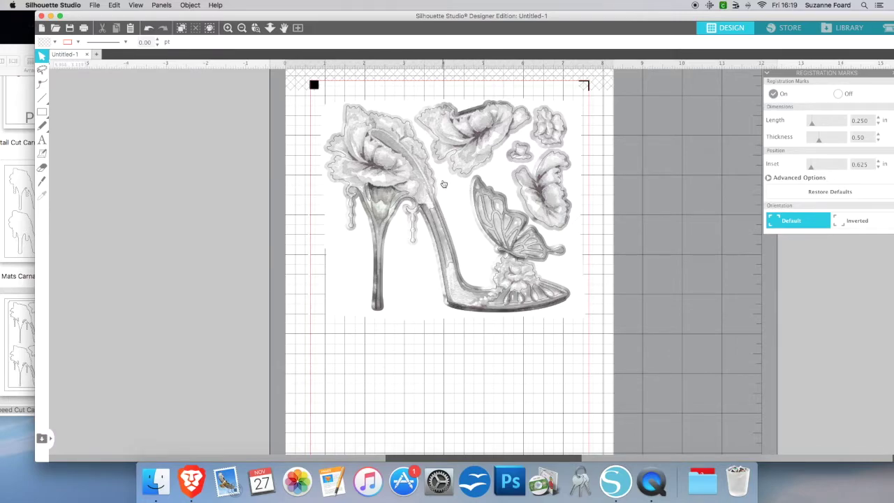
pyautogui.scroll(1, 447, 183)
pyautogui.scroll(2, 447, 183)
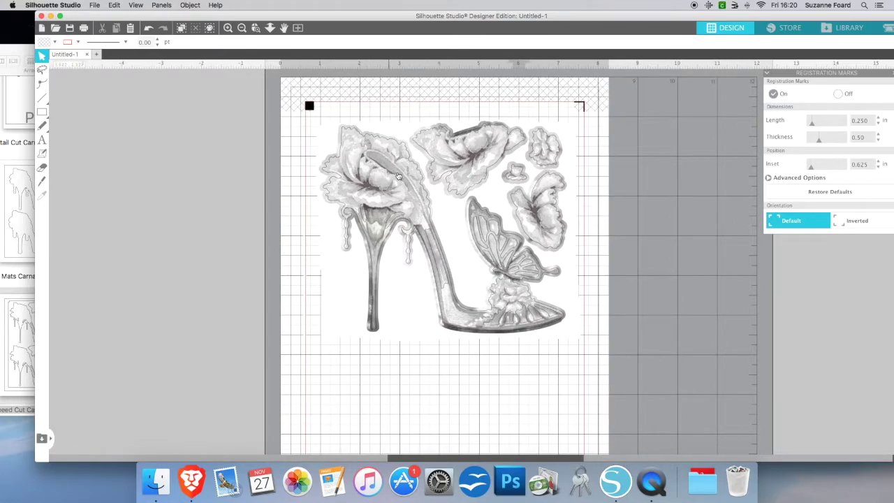
pyautogui.click(95, 6)
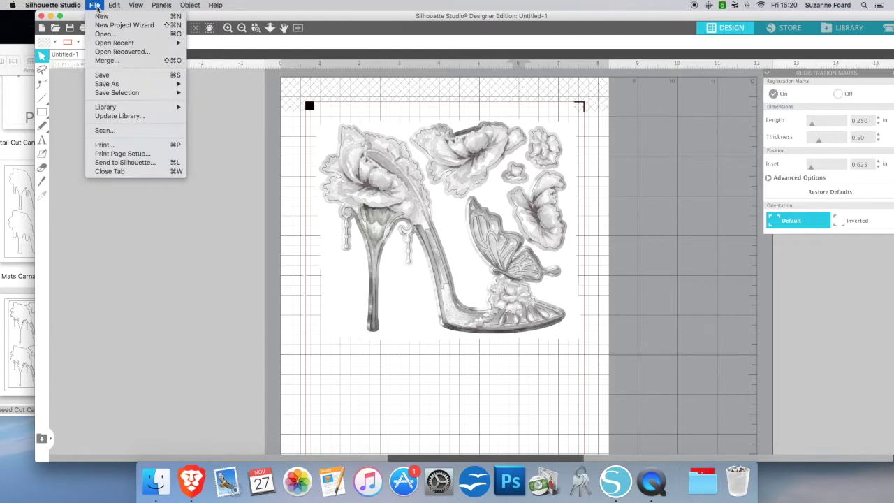
# Print the shoe design with its registration marks on the Lexmark C2425dw printer.
pyautogui.click(114, 145)
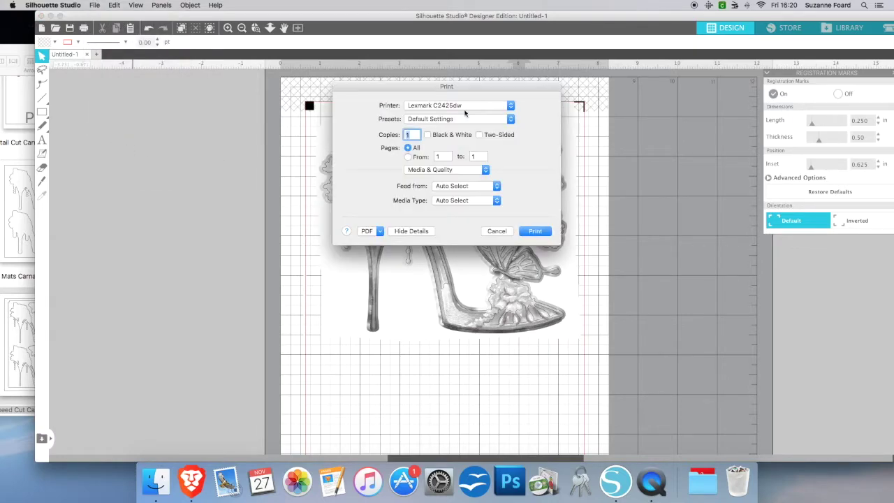
pyautogui.click(534, 231)
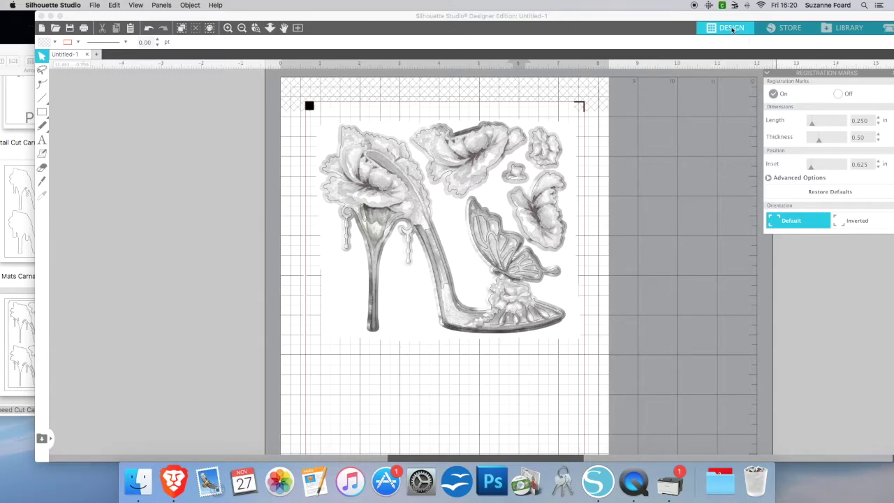
pyautogui.moveTo(867, 16); pyautogui.dragTo(833, 15)
# View the cut setup with red lines traced around the shoe, then return to the design workspace.
pyautogui.click(872, 30)
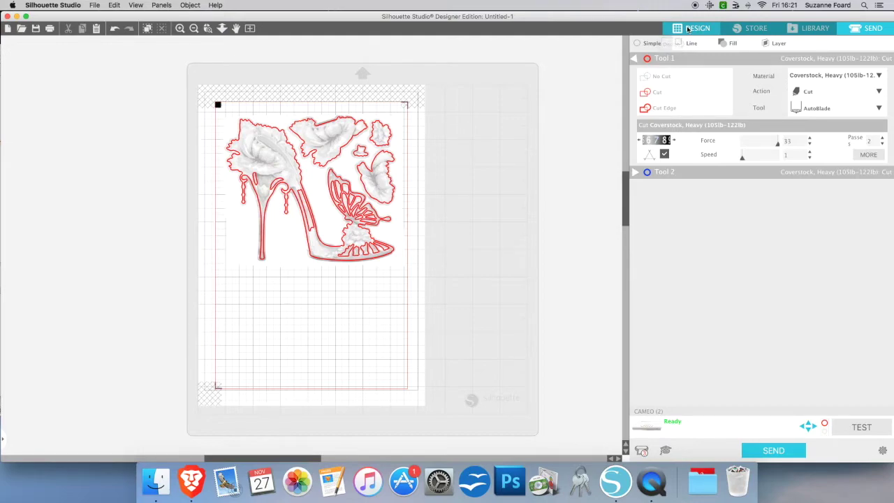
pyautogui.click(688, 29)
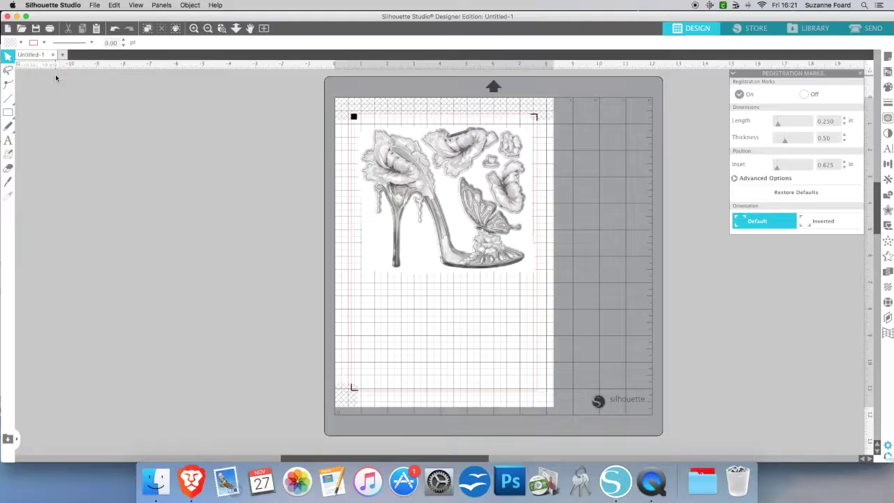
# Scale the shoe image down to about 5 inches wide and move it near the page top.
pyautogui.click(349, 139)
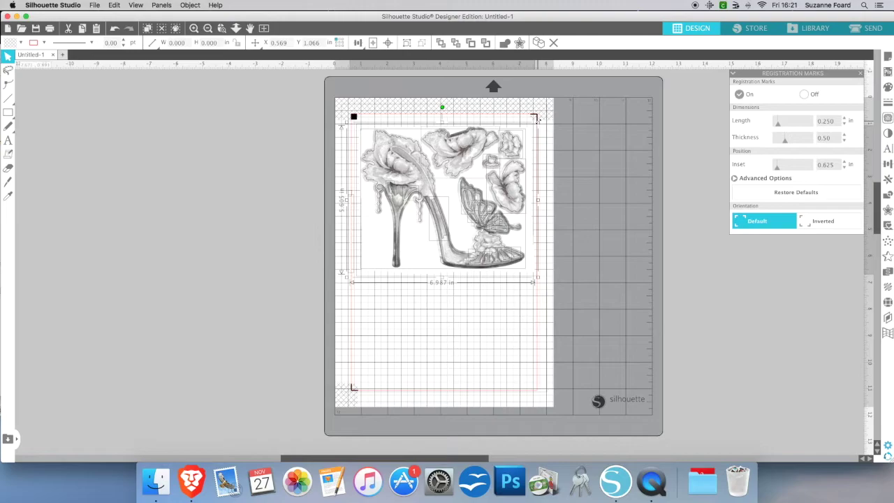
pyautogui.moveTo(538, 120); pyautogui.dragTo(488, 167)
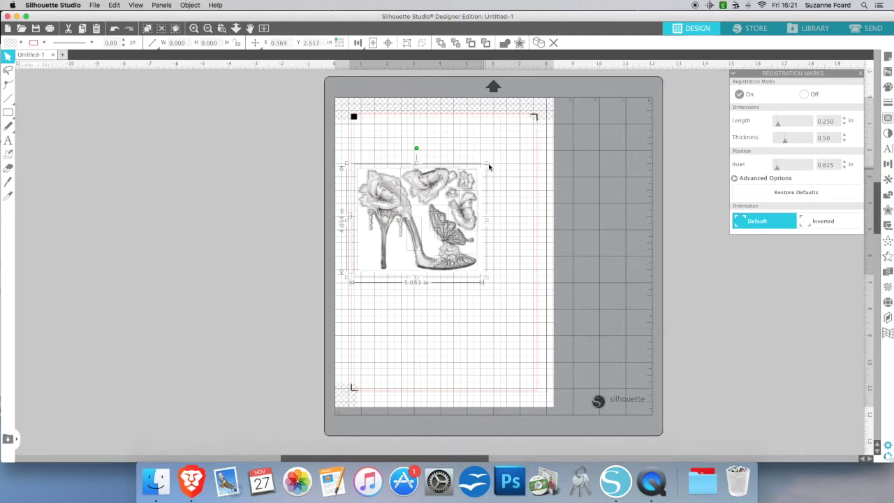
pyautogui.click(300, 137)
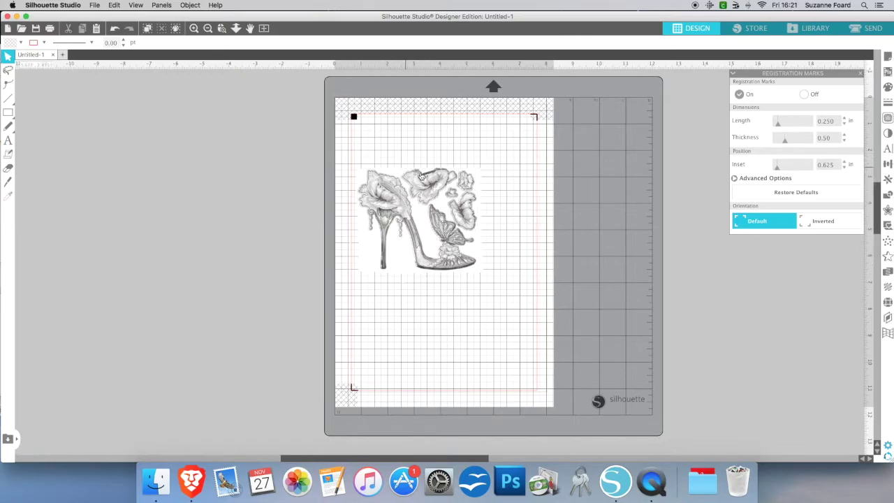
pyautogui.click(345, 167)
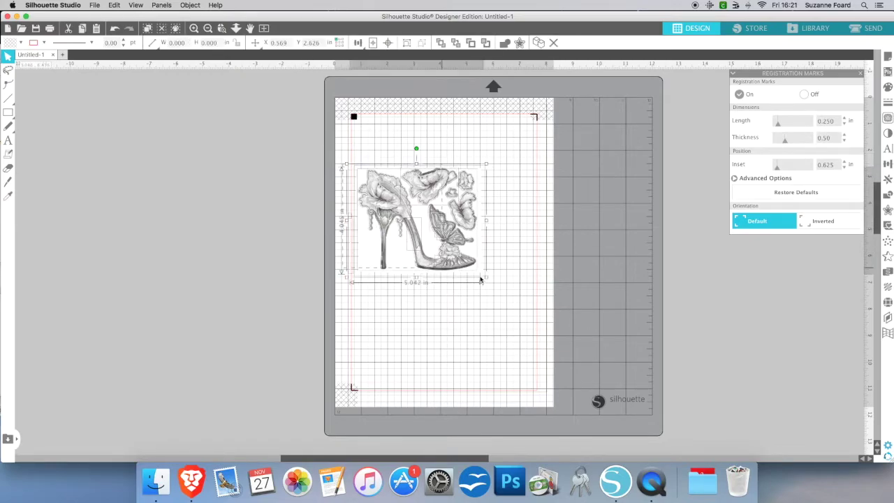
pyautogui.moveTo(472, 263); pyautogui.dragTo(485, 223)
pyautogui.click(513, 215)
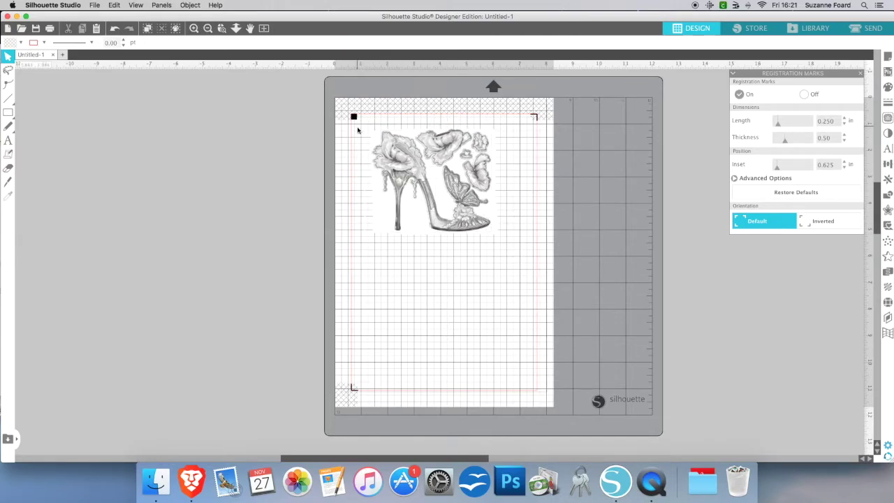
# Copy and paste the shoe image, placing the copy below the original on the A4 page.
pyautogui.moveTo(359, 130); pyautogui.dragTo(507, 249)
pyautogui.rightClick(482, 225)
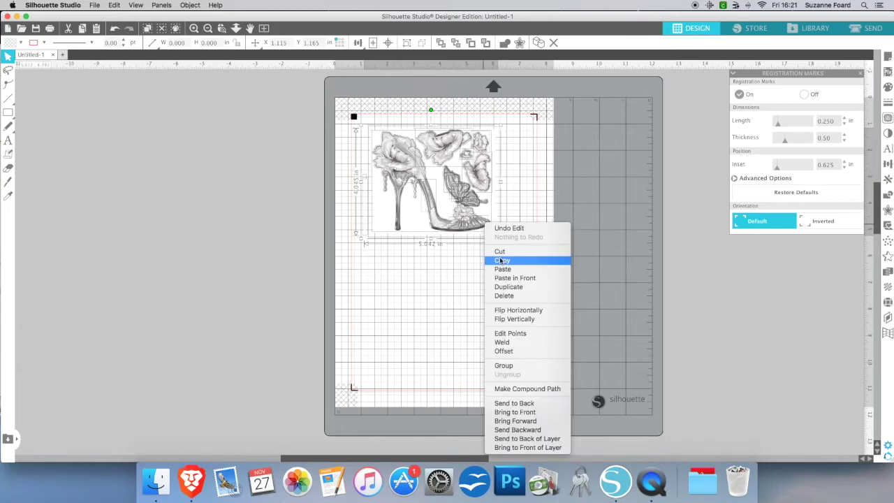
pyautogui.click(501, 261)
pyautogui.rightClick(502, 262)
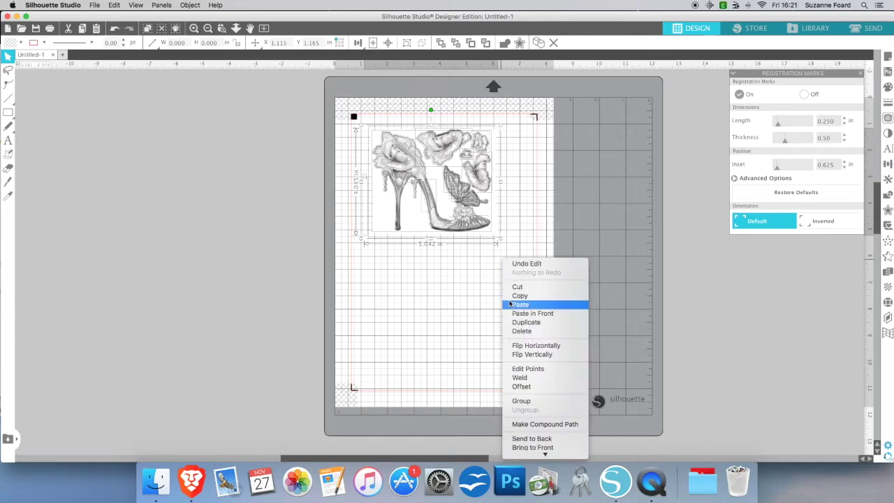
pyautogui.click(517, 303)
pyautogui.moveTo(491, 202); pyautogui.dragTo(480, 305)
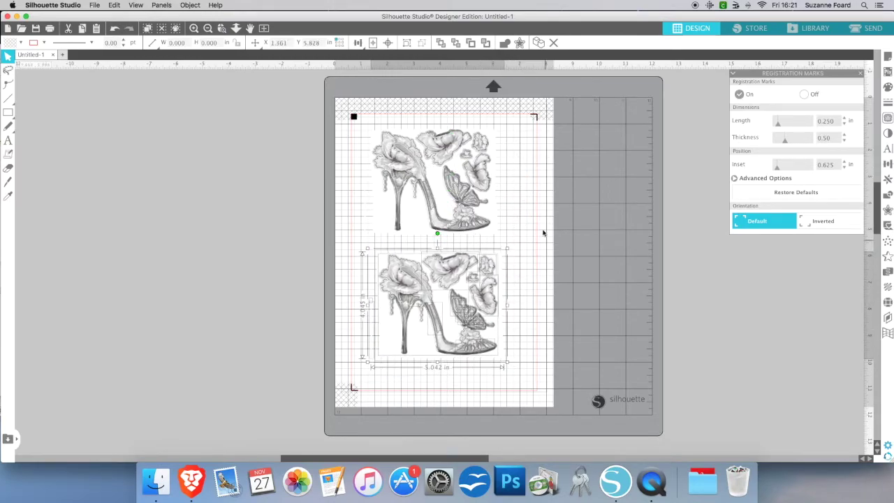
pyautogui.click(537, 232)
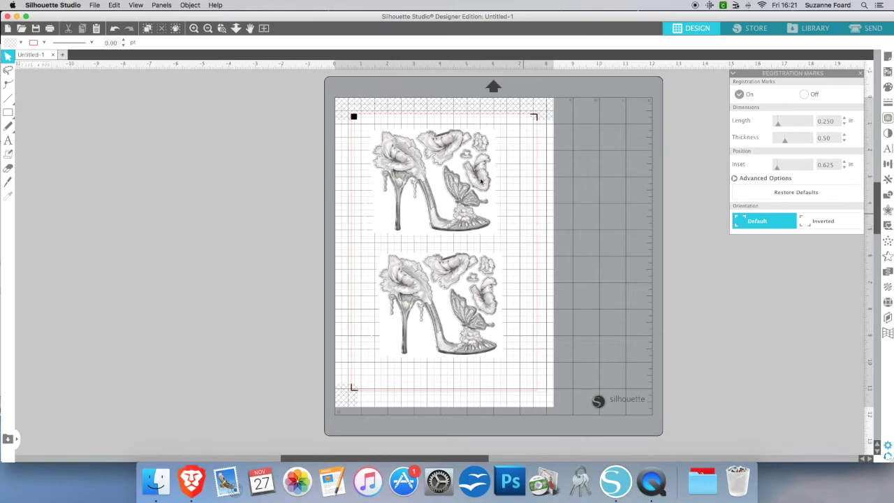
# Print the A4 page with both shoe images and switch to the cutting setup.
pyautogui.click(95, 6)
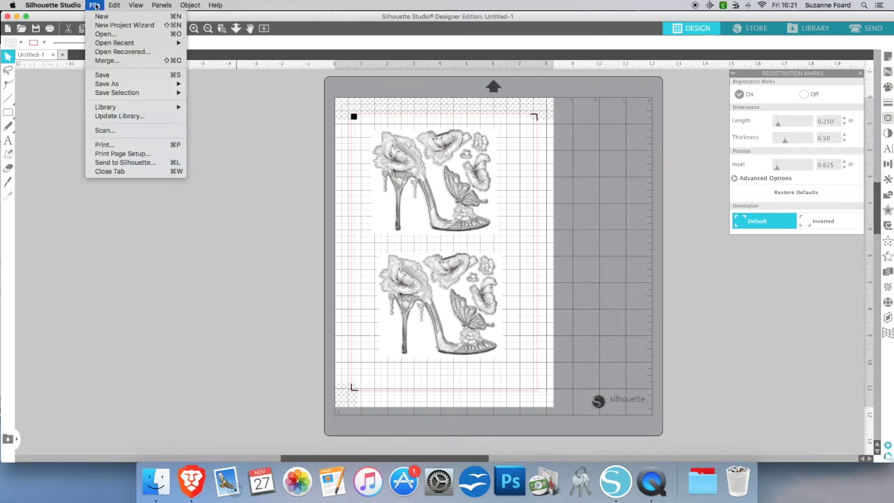
pyautogui.click(105, 144)
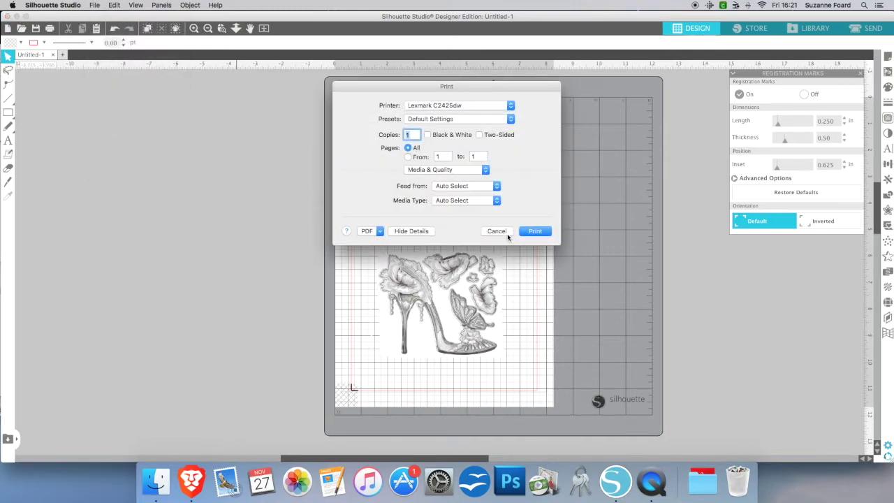
pyautogui.click(532, 231)
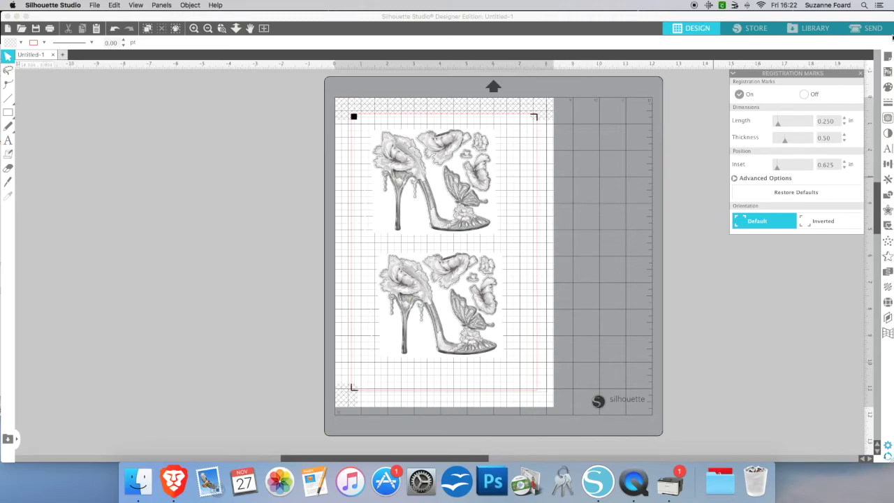
pyautogui.click(873, 28)
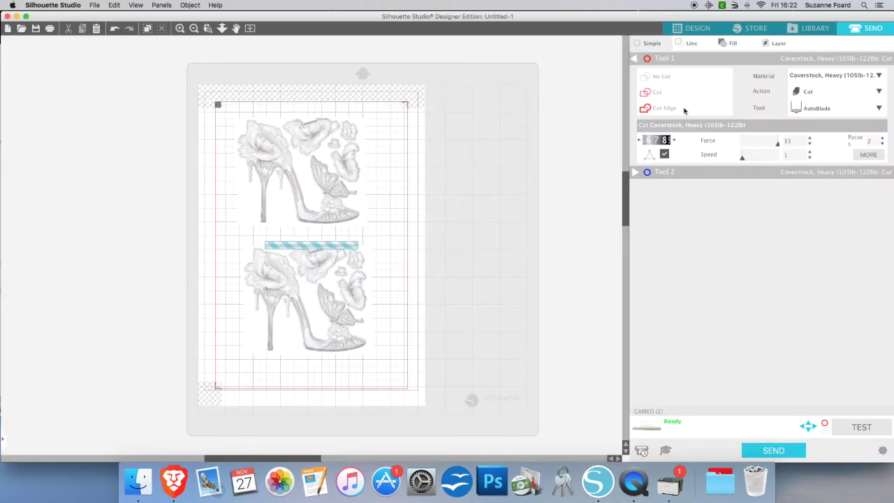
# Lower the blade depth by two steps and reduce the Coverstock, Heavy cut to 1 pass.
pyautogui.click(638, 142)
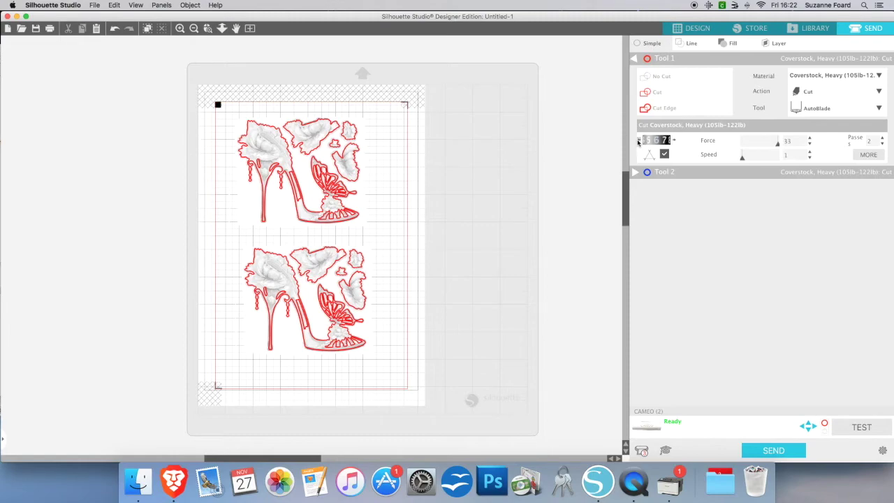
pyautogui.click(638, 141)
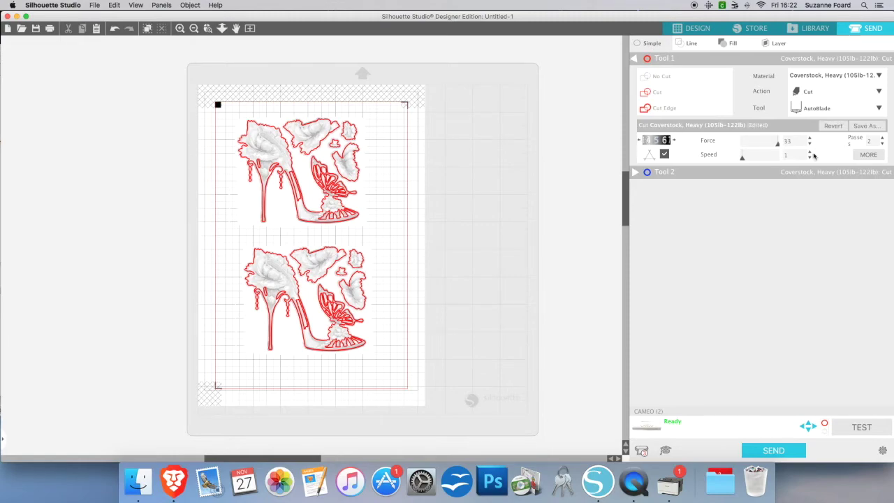
pyautogui.click(882, 144)
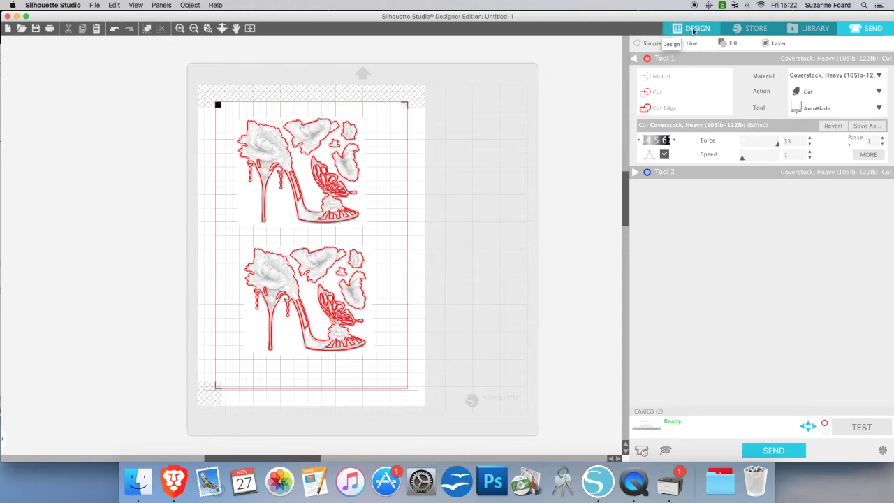
pyautogui.click(95, 5)
pyautogui.moveTo(108, 84)
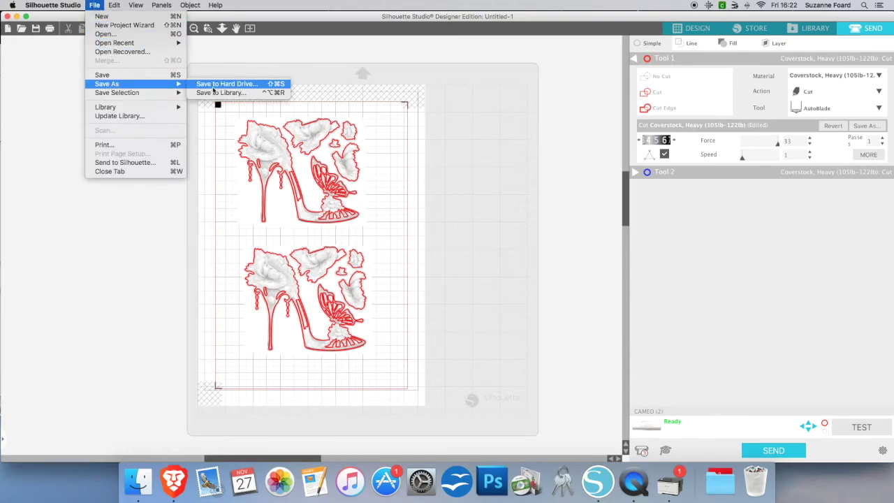
# Save the design to the library's Fashion folder under the name 'CC grey shoe'.
pyautogui.click(217, 93)
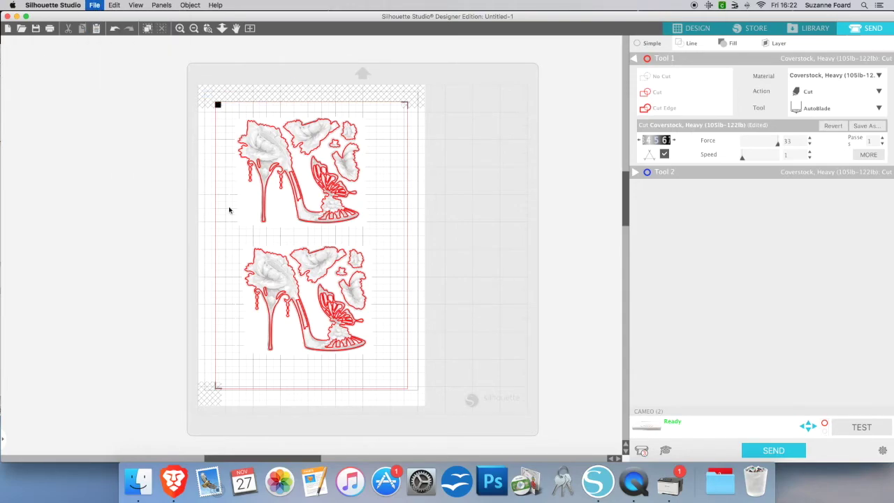
pyautogui.scroll(-5, 155, 209)
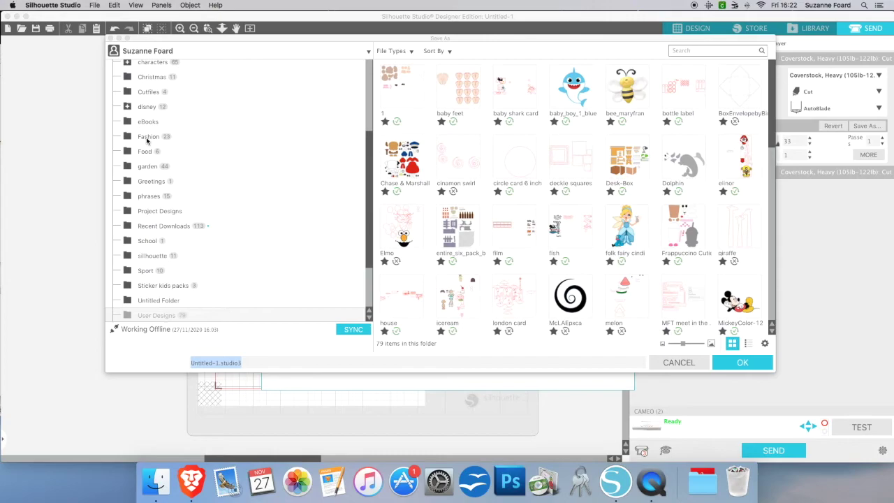
pyautogui.click(147, 137)
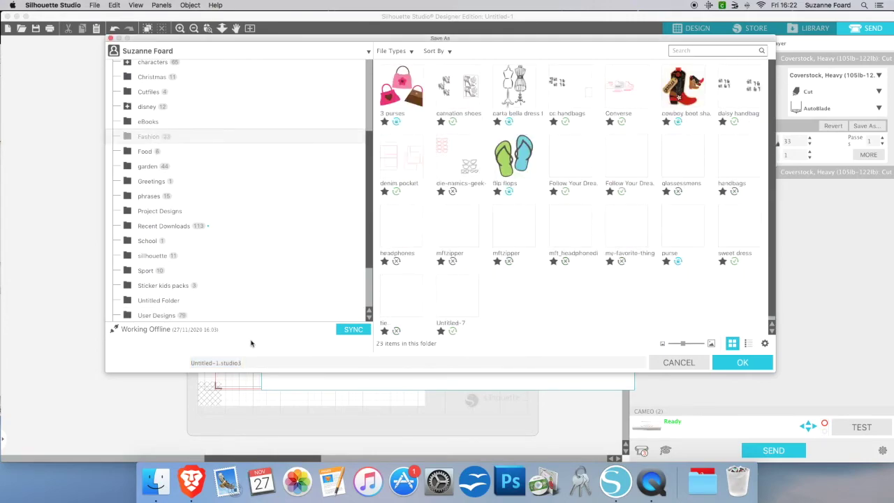
pyautogui.tripleClick(246, 363)
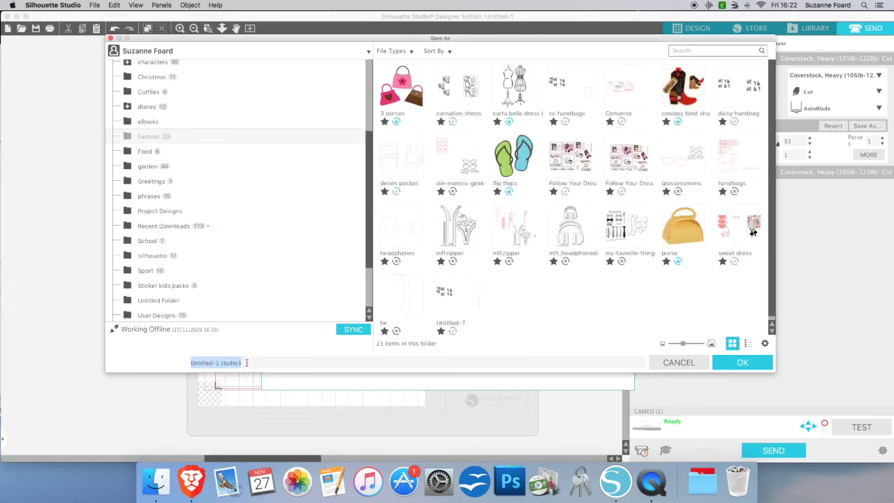
pyautogui.write('cc')
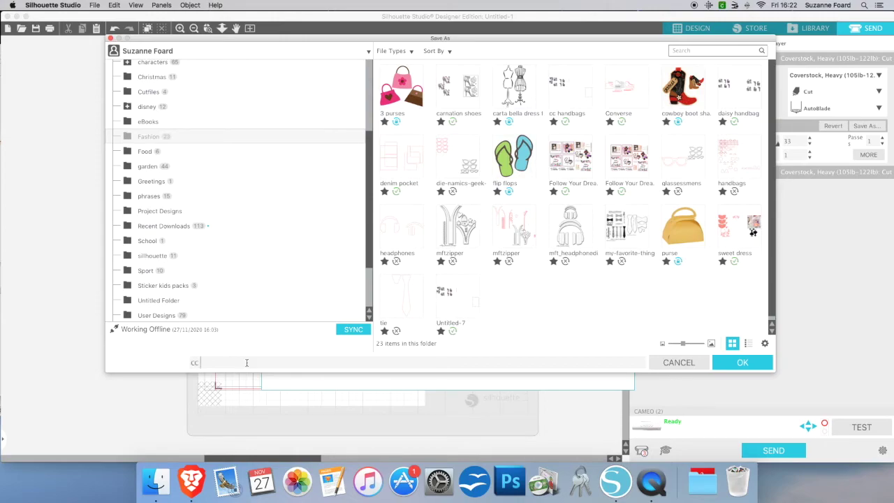
pyautogui.write(' grey shoe')
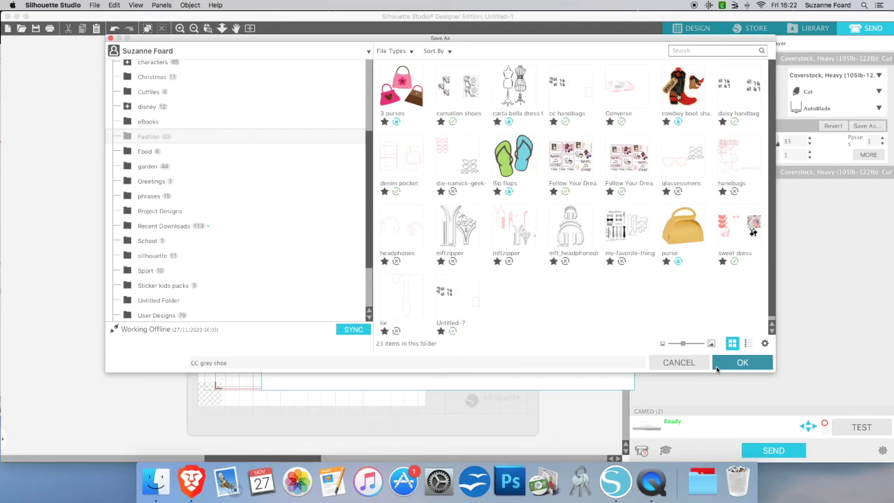
pyautogui.click(717, 368)
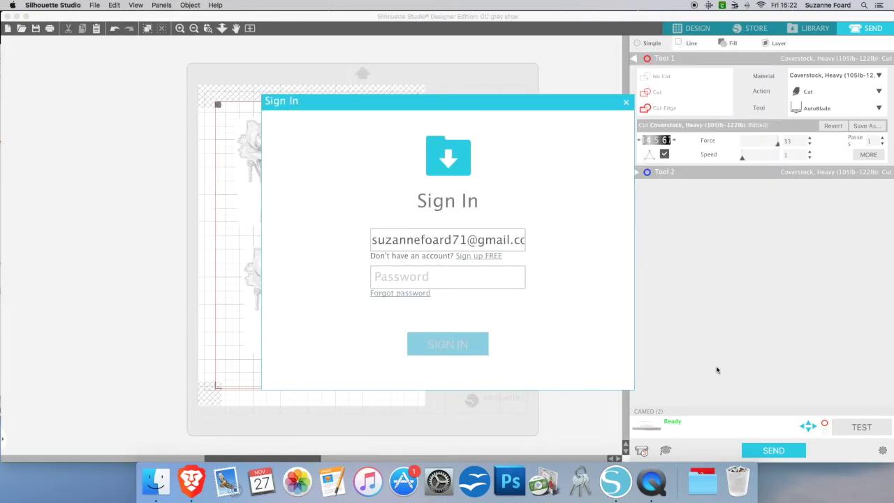
# Sign in with the account password and go back to the two-shoe design workspace.
pyautogui.click(445, 276)
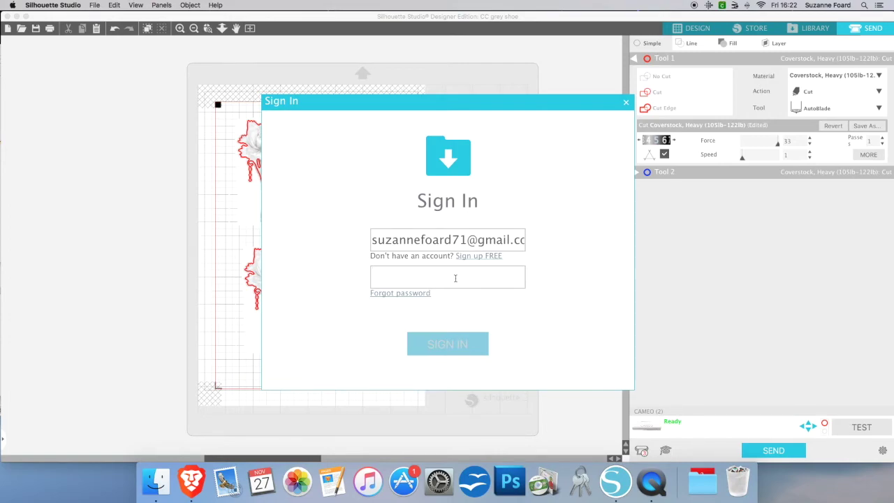
pyautogui.write('*******')
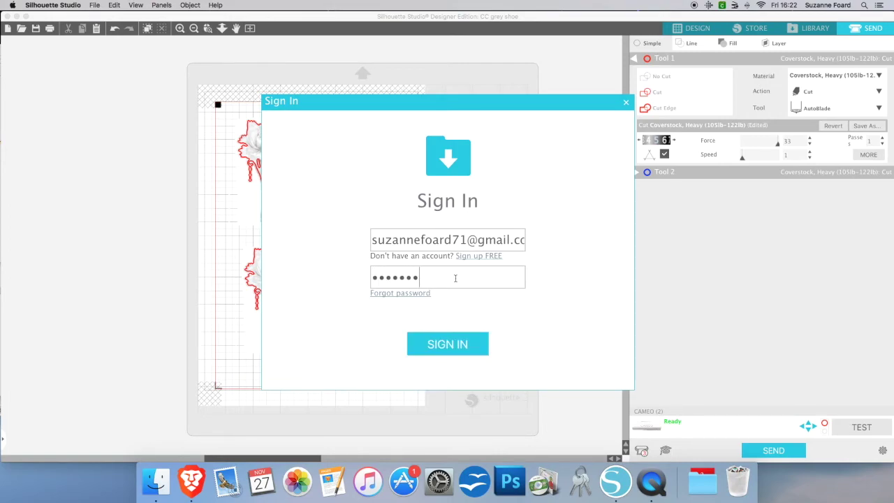
pyautogui.write('***')
pyautogui.press('Return')
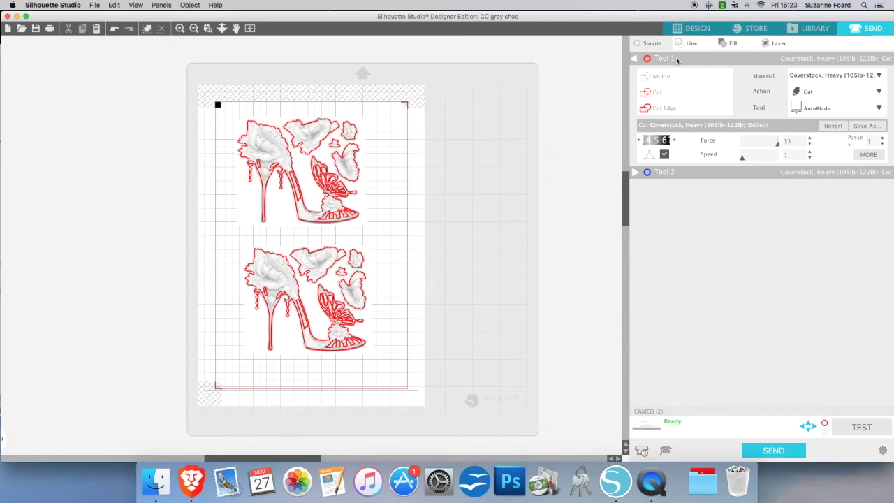
pyautogui.click(697, 31)
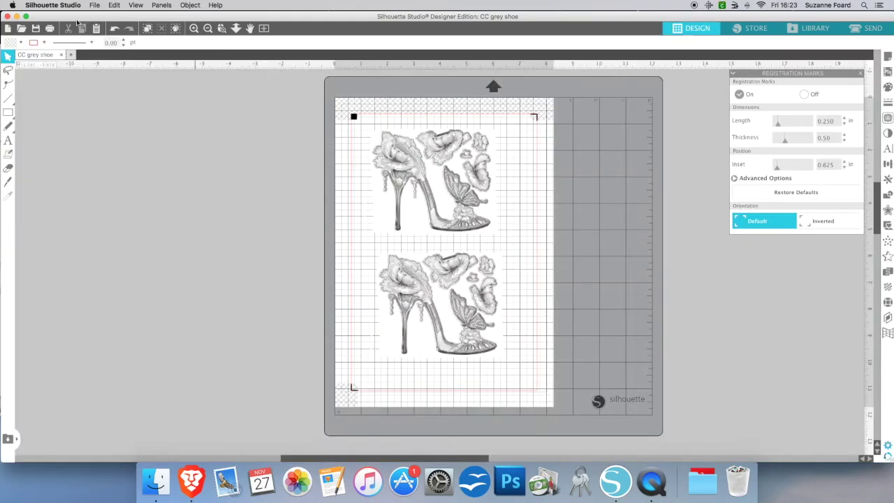